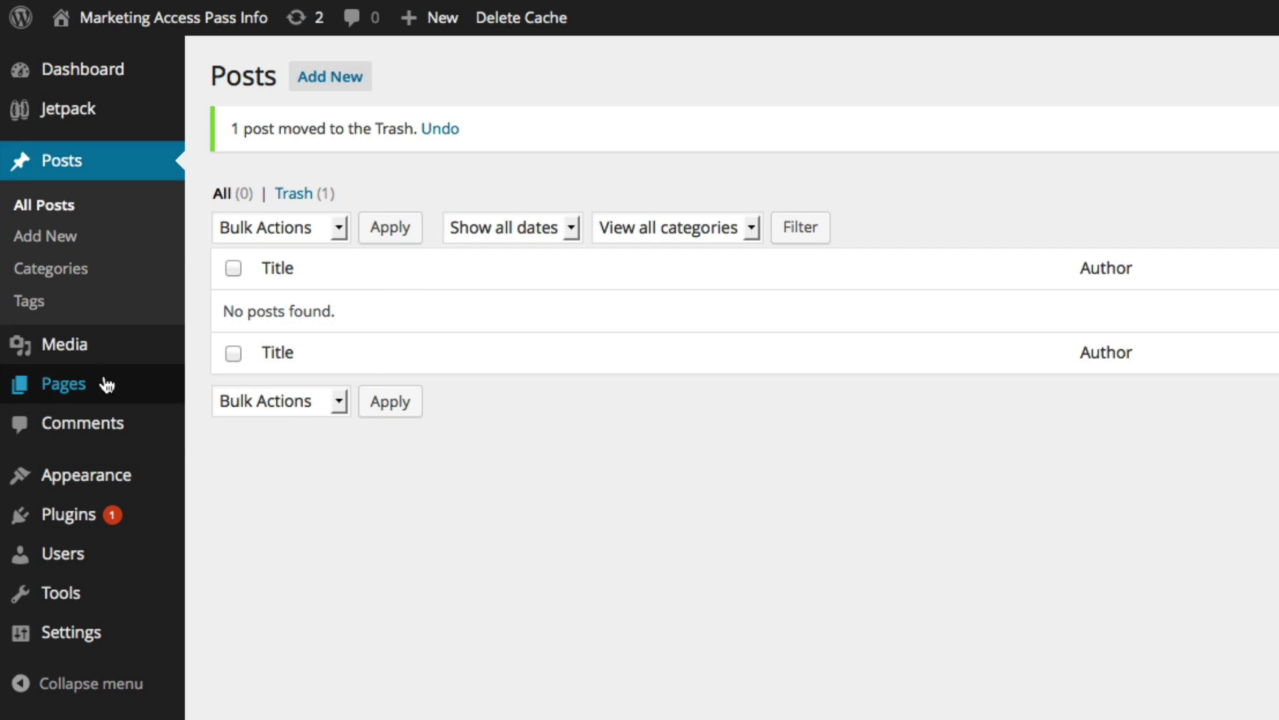
# Open the list of pages and move Sample Page to the trash.
pyautogui.moveTo(85, 391)
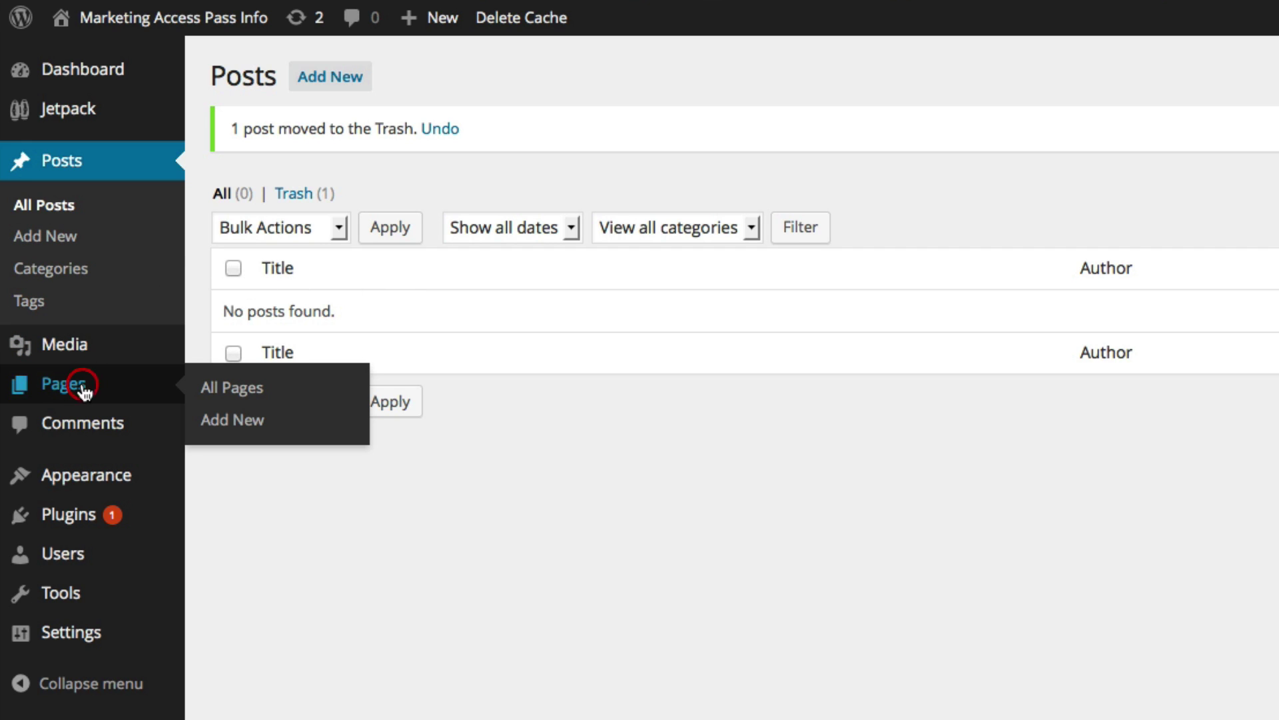
pyautogui.click(86, 391)
pyautogui.moveTo(225, 267)
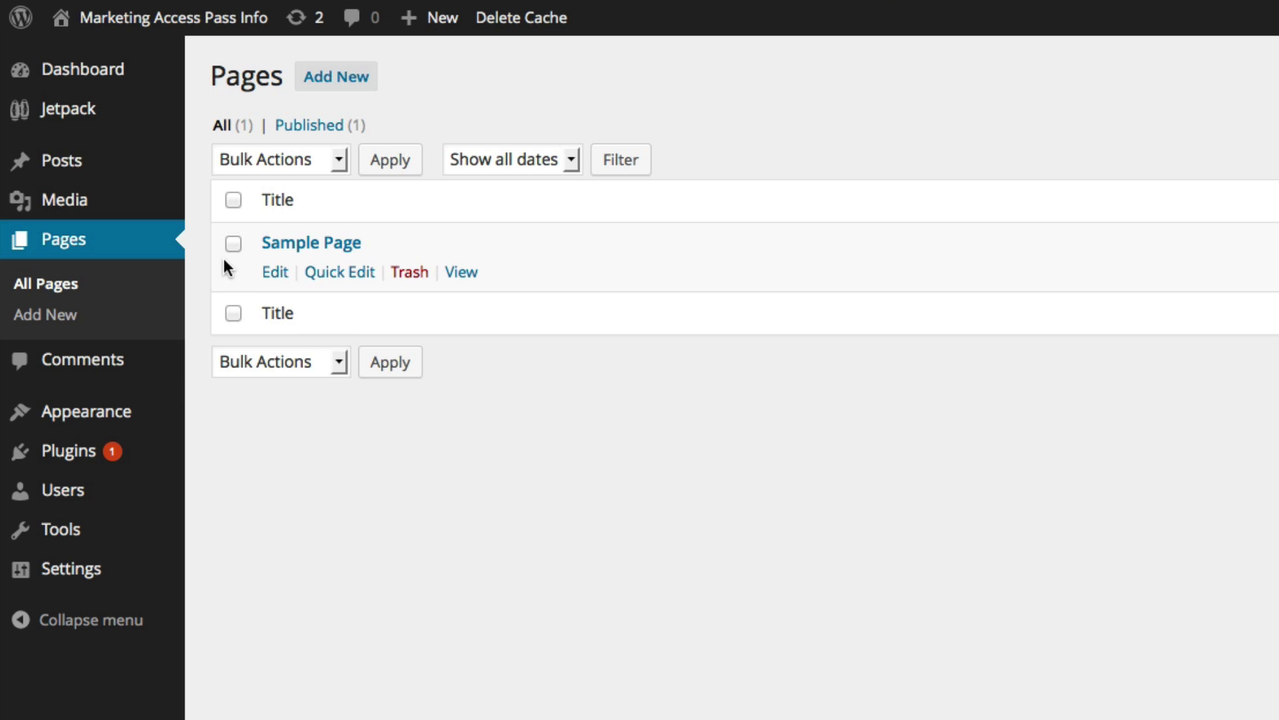
pyautogui.click(233, 247)
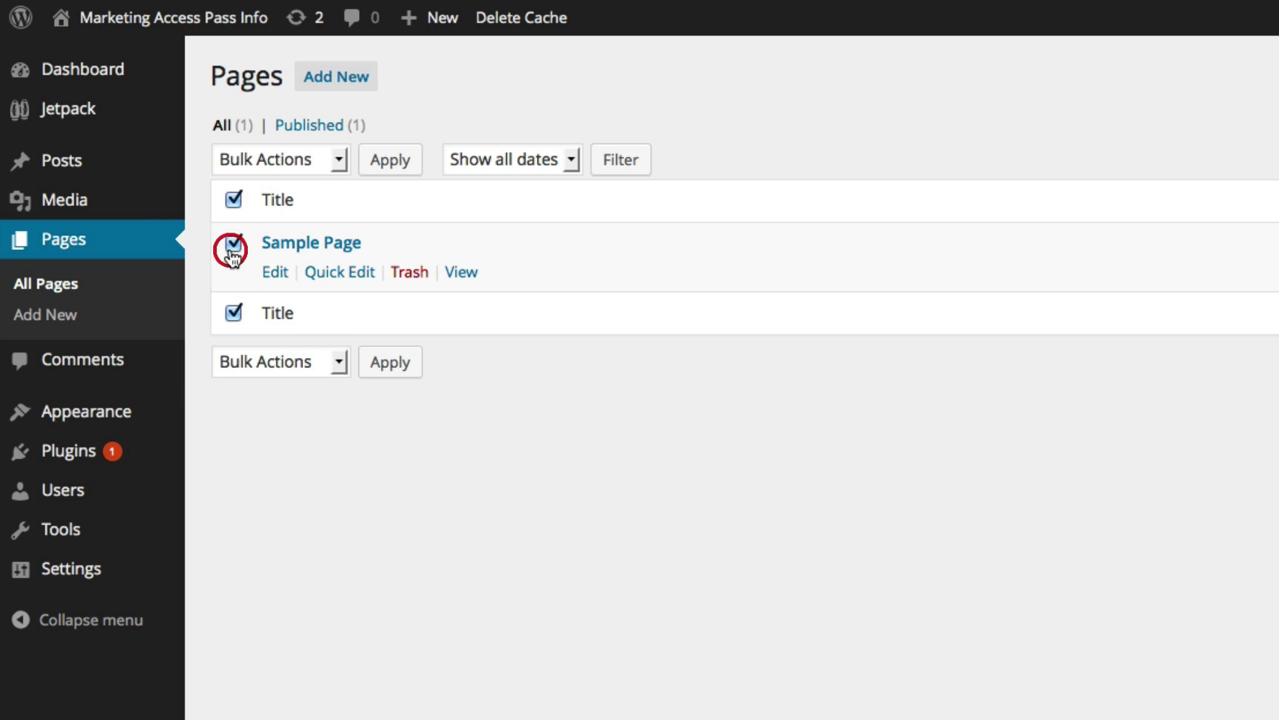
pyautogui.click(411, 275)
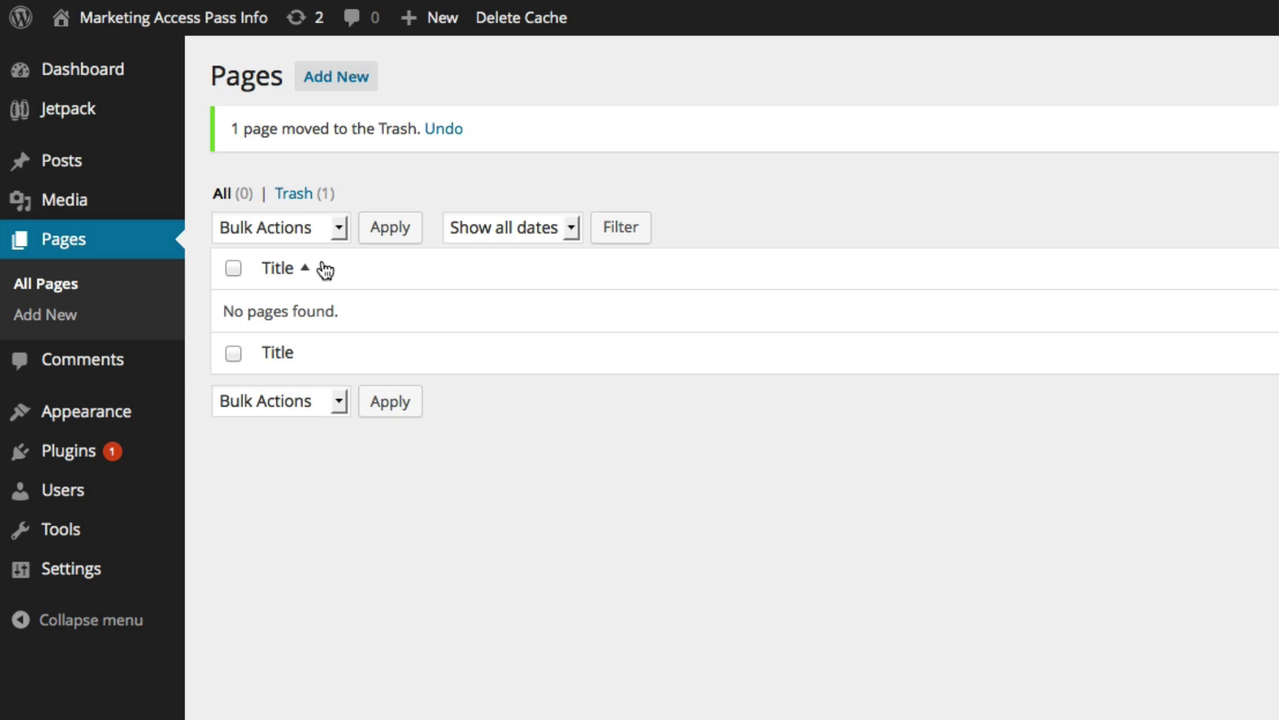
# Open the installed themes and delete the Twenty Twelve theme.
pyautogui.moveTo(90, 418)
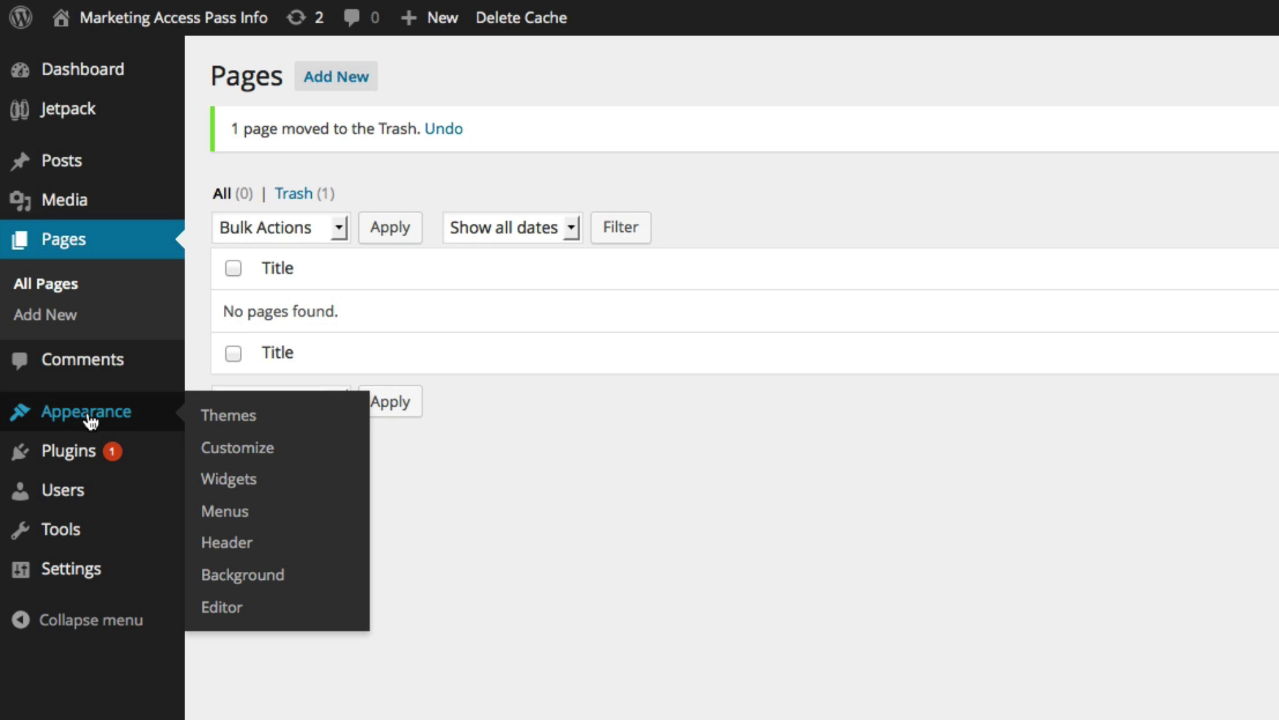
pyautogui.click(234, 421)
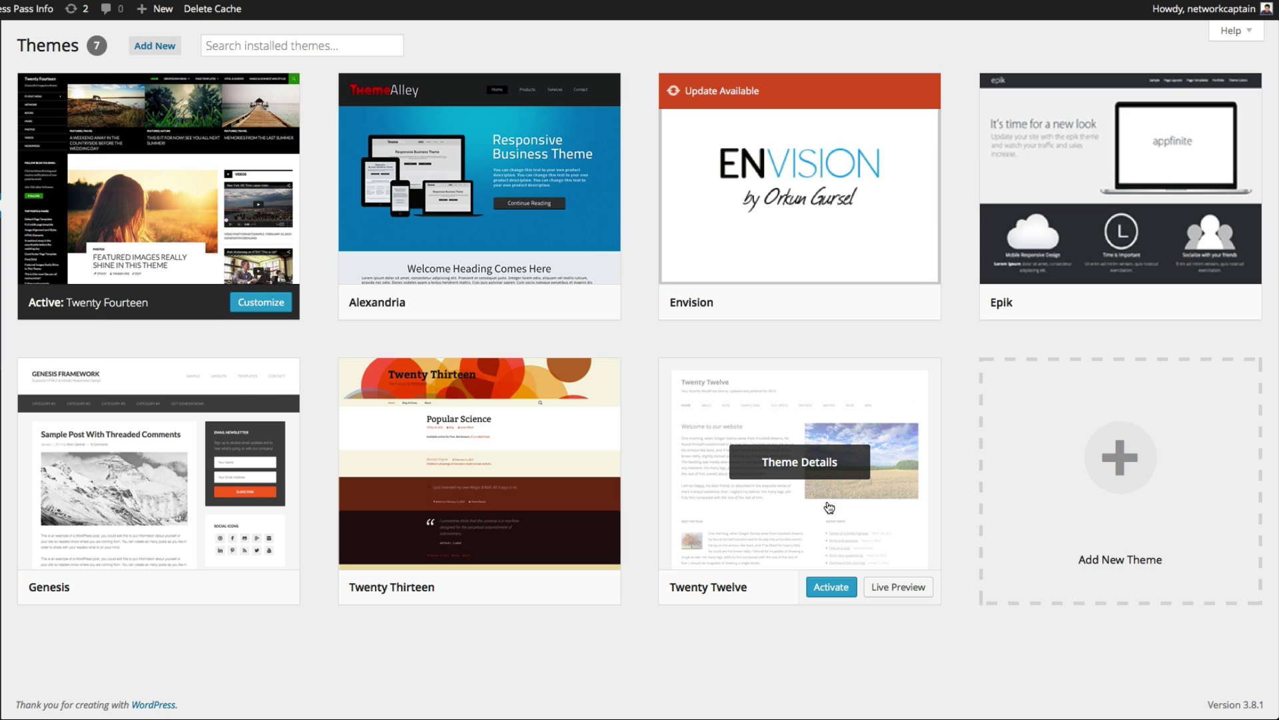
pyautogui.click(828, 507)
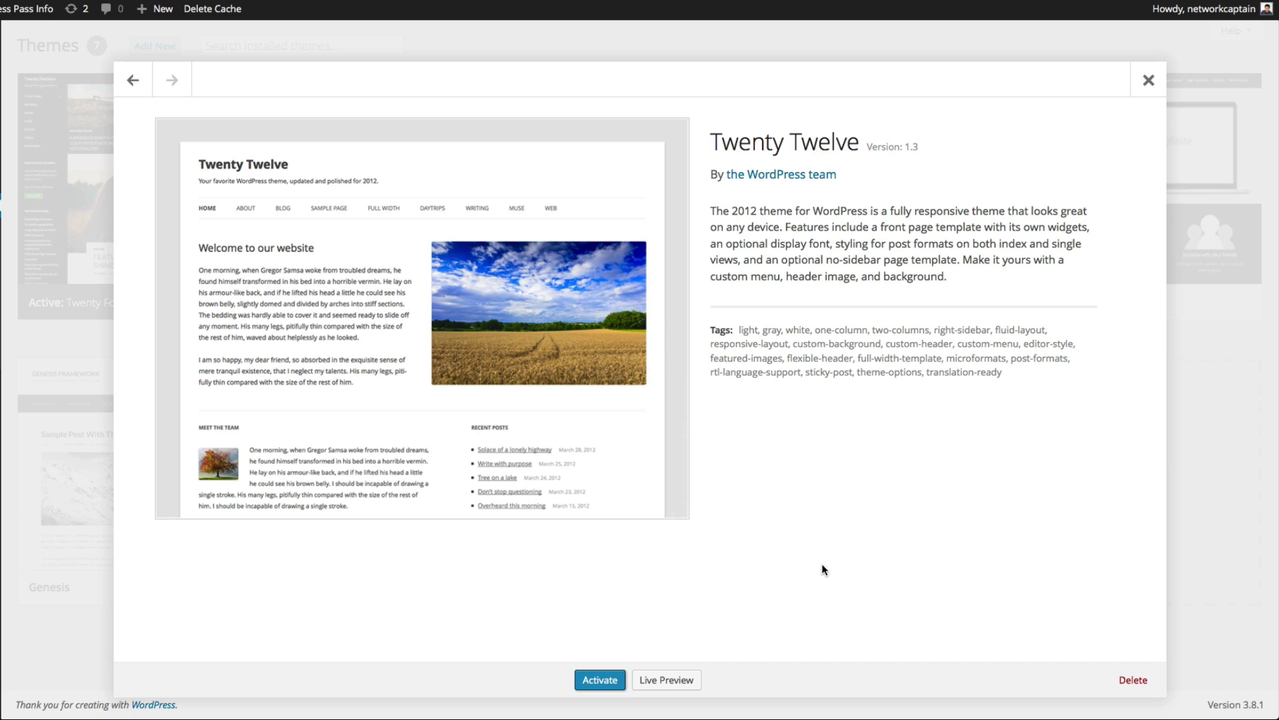
pyautogui.click(1133, 680)
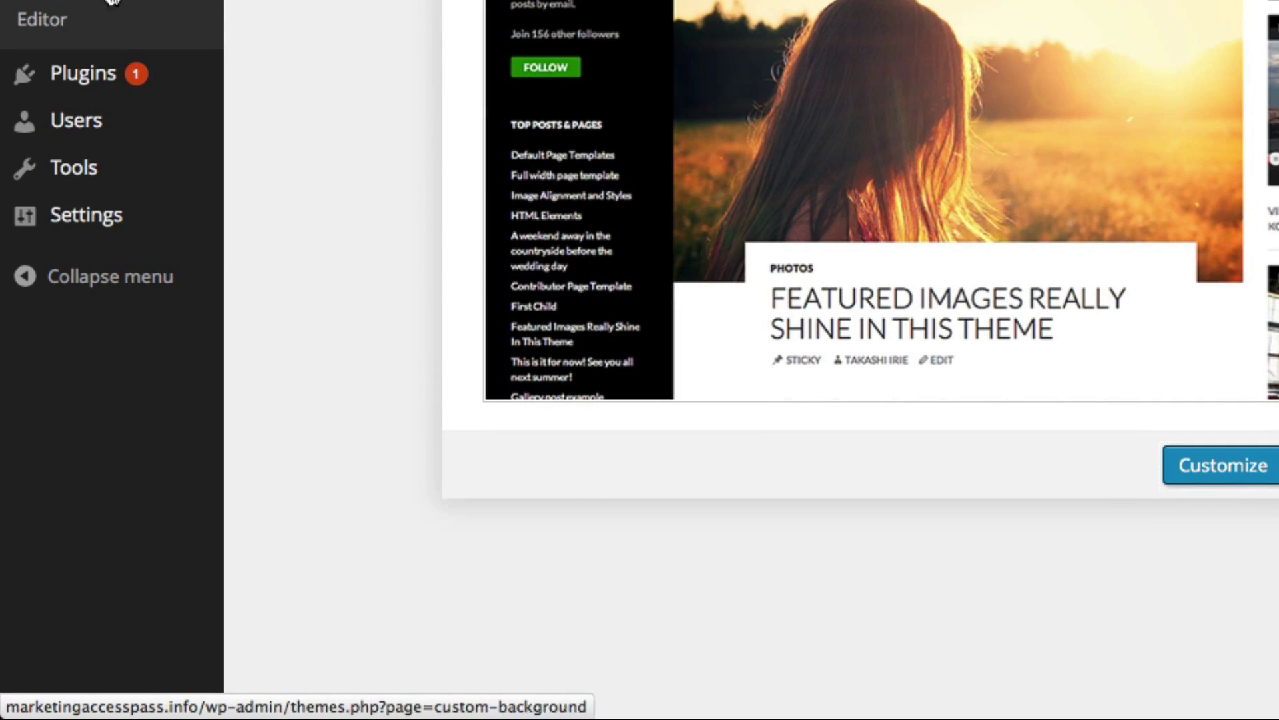
# In the general settings, change the site's tagline to "Online Marketing Training Website".
pyautogui.moveTo(100, 220)
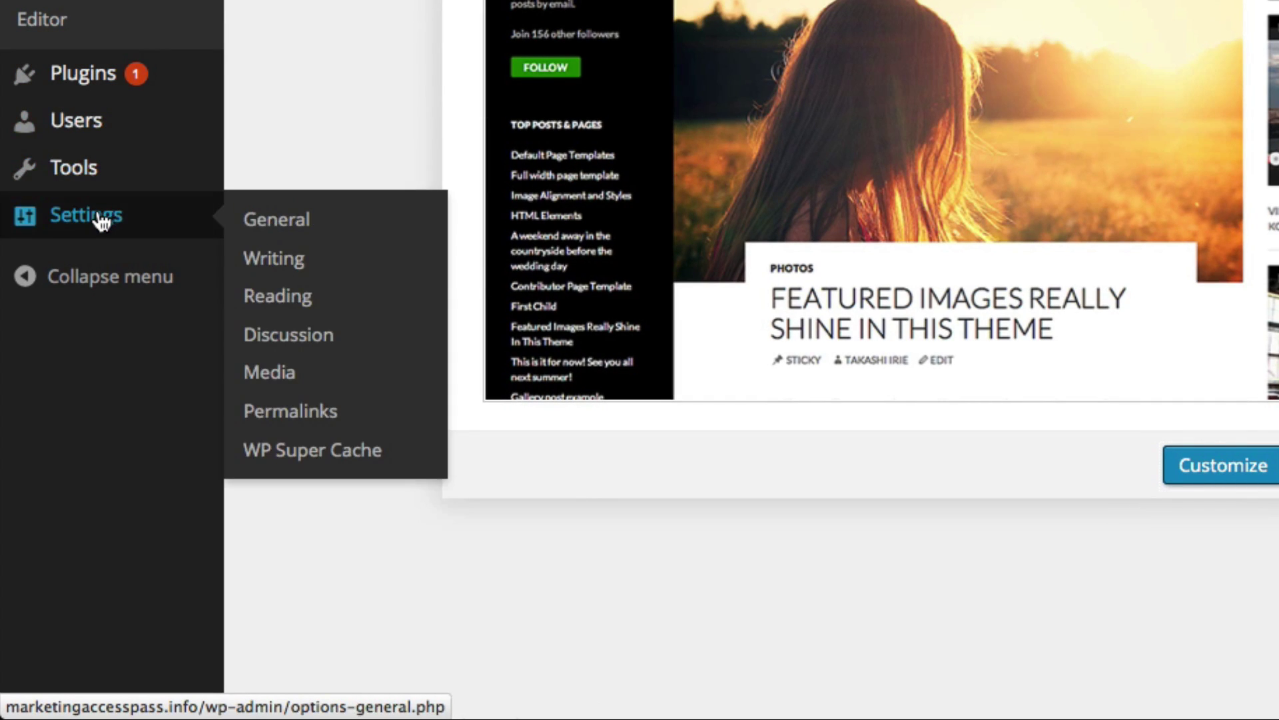
pyautogui.click(277, 220)
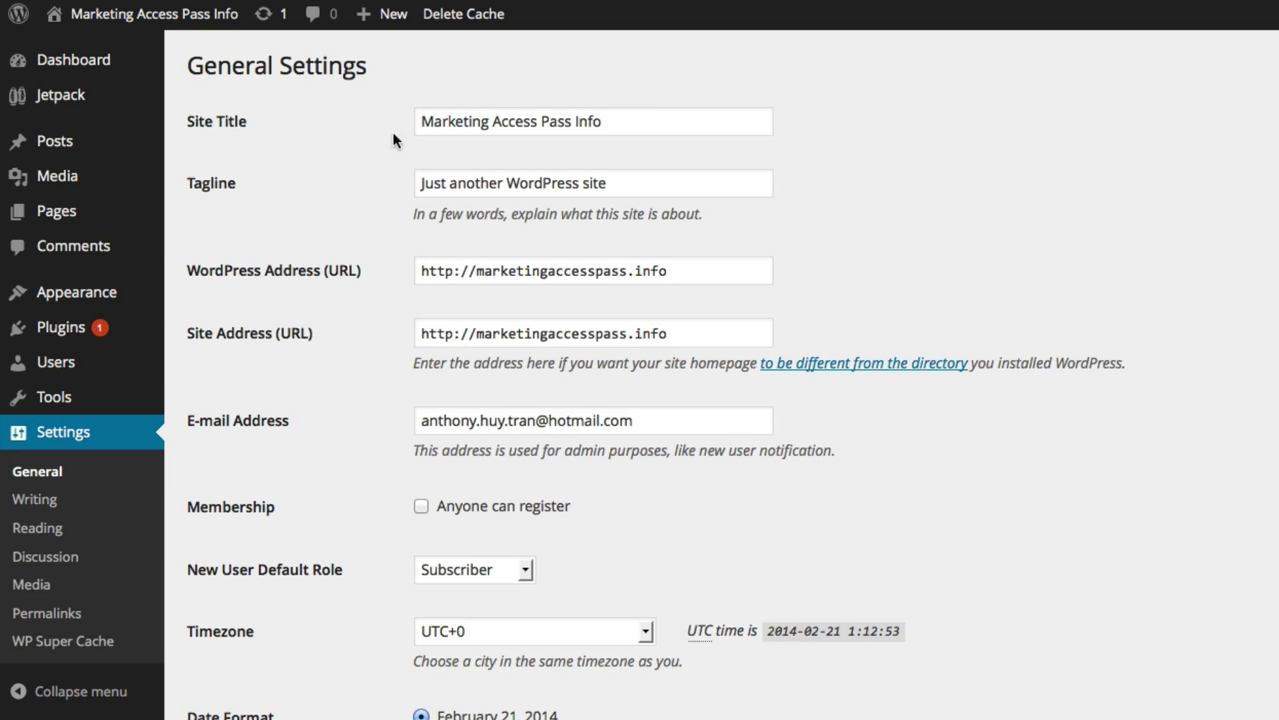
pyautogui.click(634, 124)
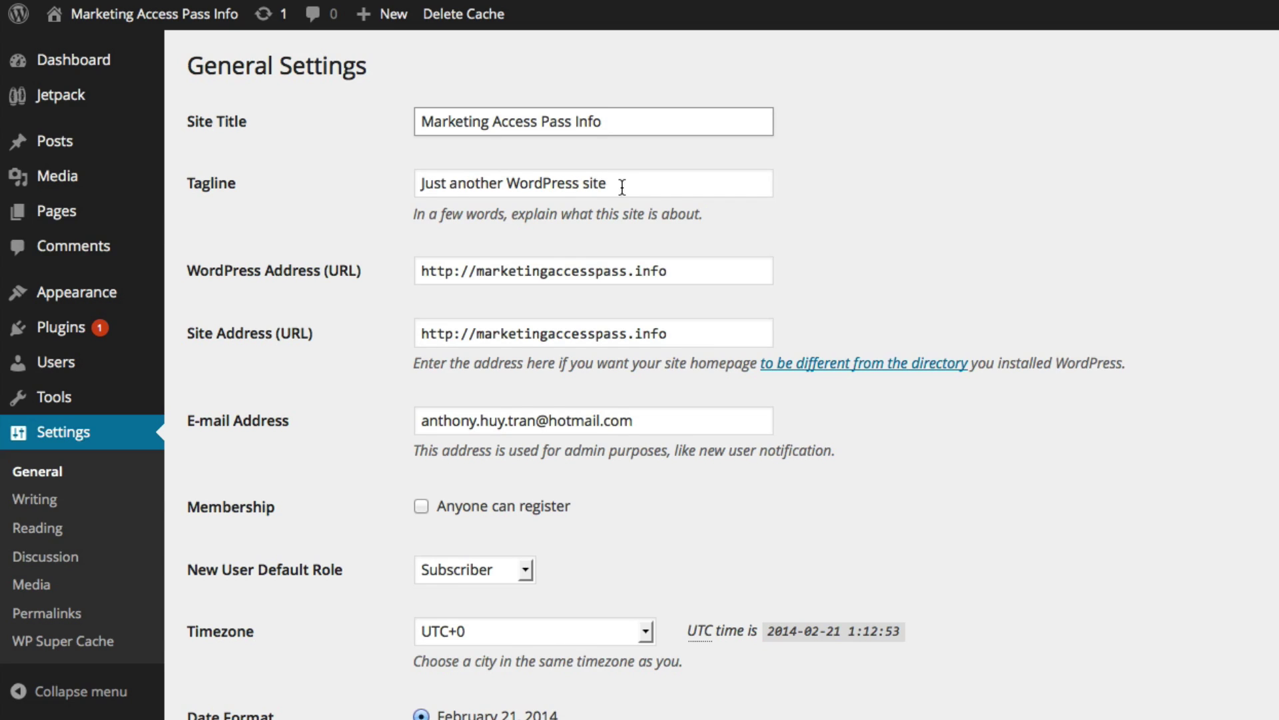
pyautogui.press('Tab')
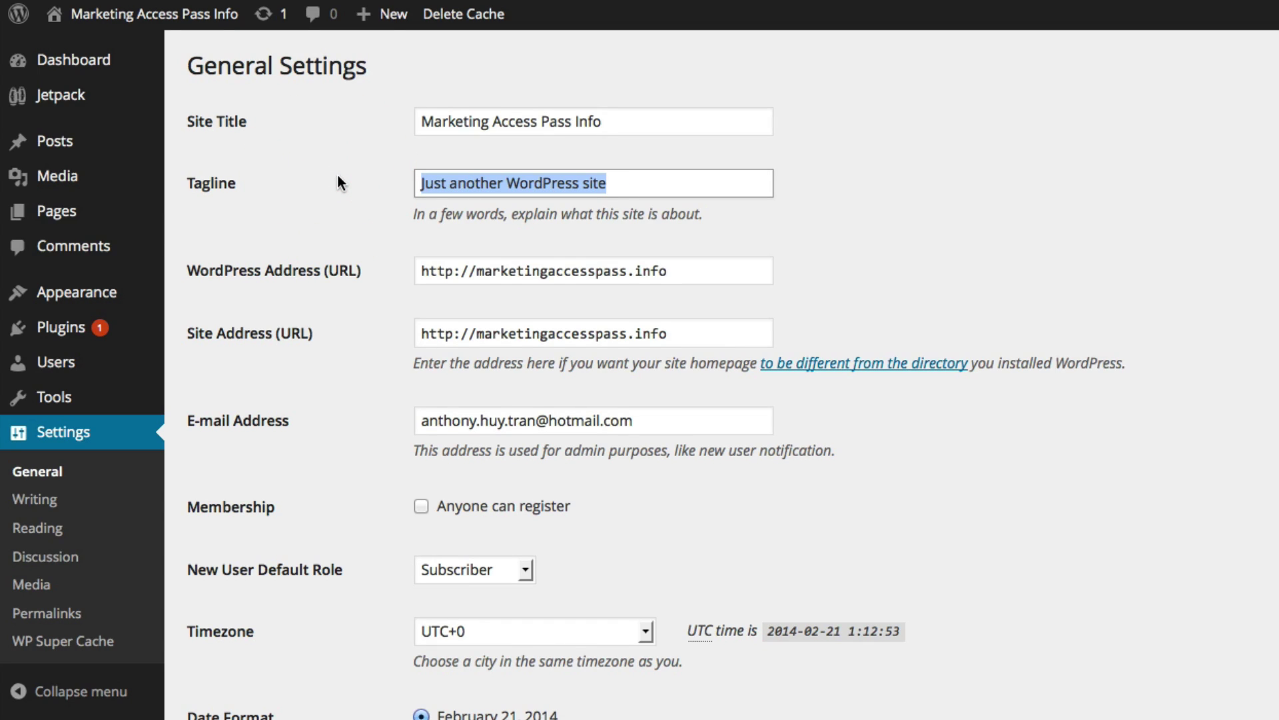
pyautogui.write('Online Marketing Training Website')
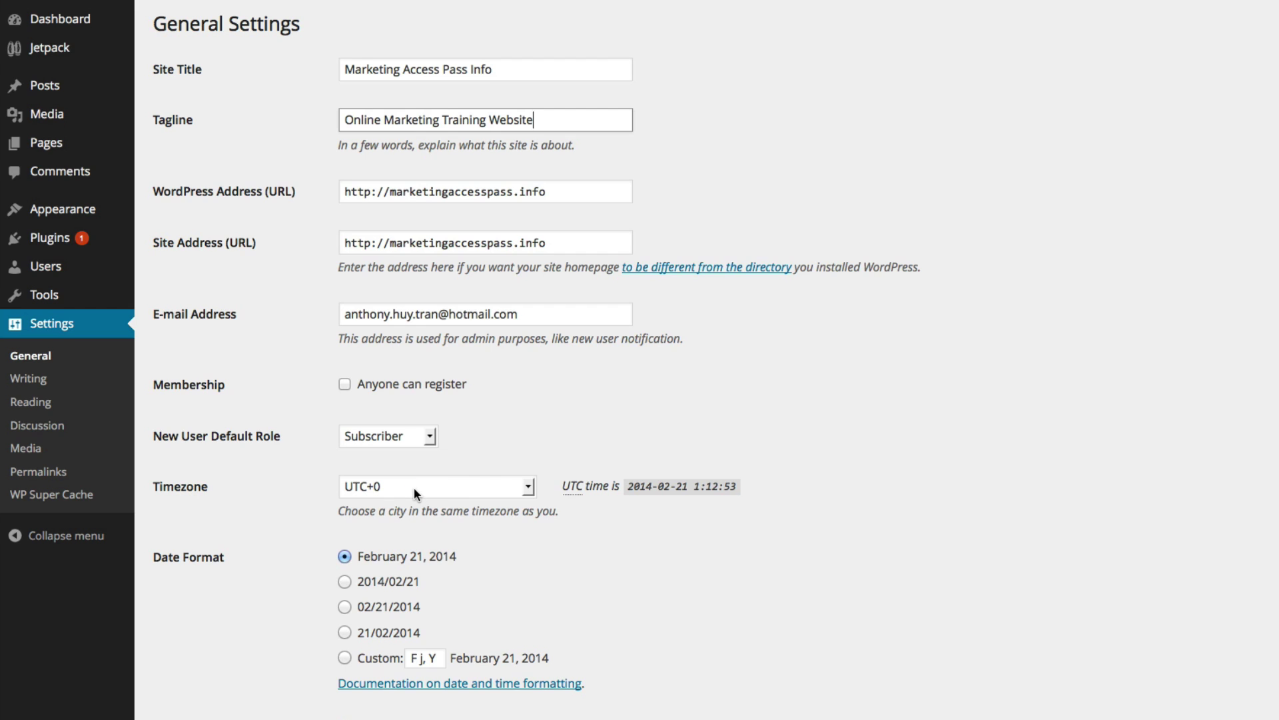
# Set the site's timezone to Los Angeles and save the general settings.
pyautogui.click(414, 487)
pyautogui.scroll(-10, 470, 591)
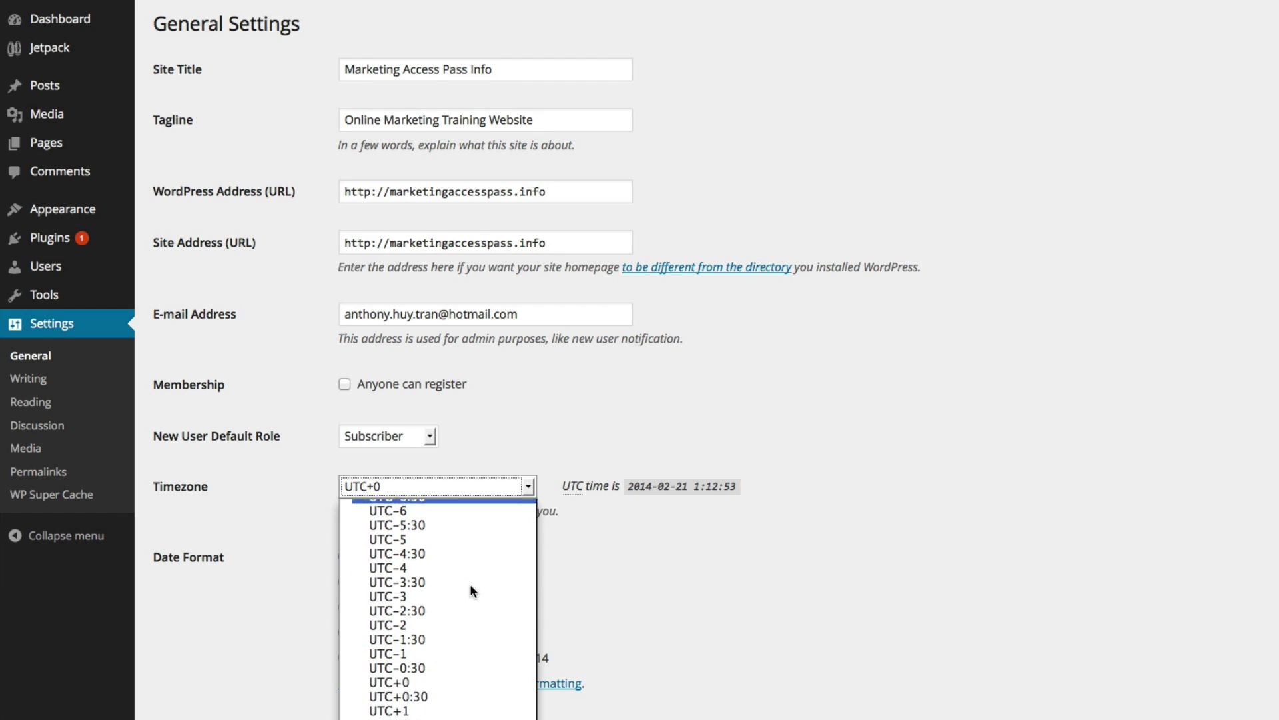
pyautogui.scroll(15, 470, 592)
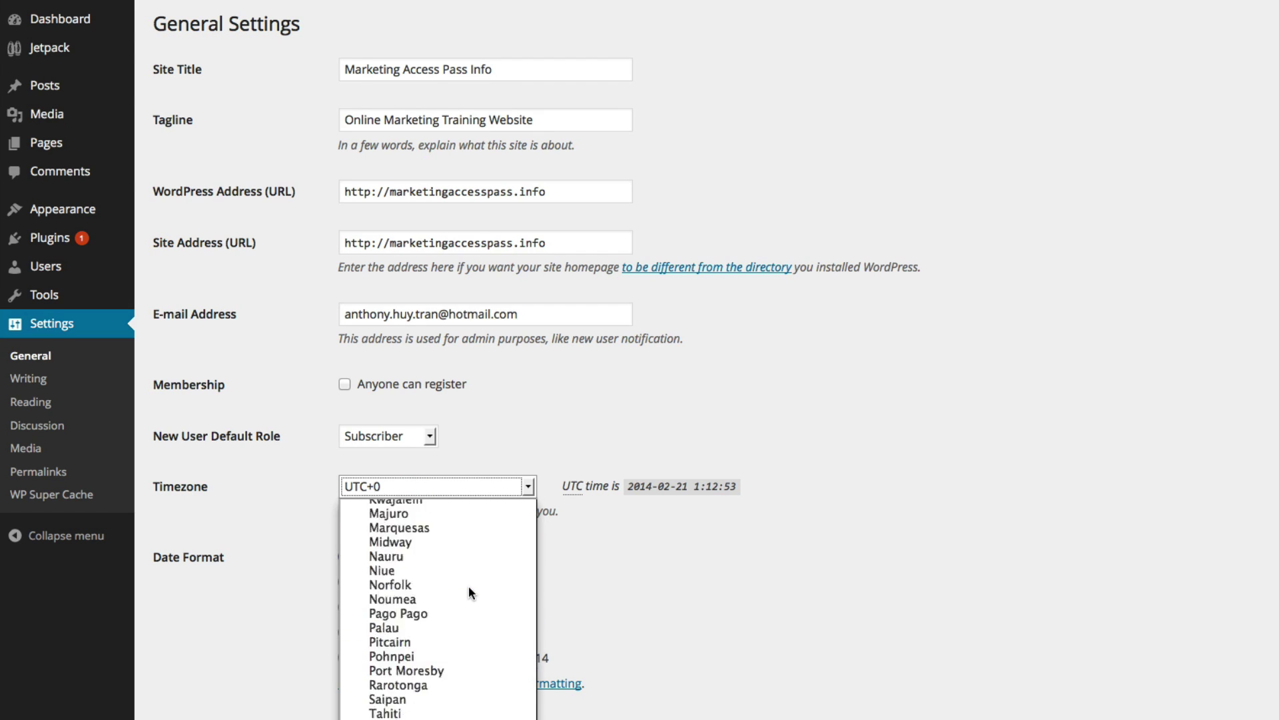
pyautogui.scroll(-1, 469, 593)
pyautogui.scroll(3, 469, 592)
pyautogui.scroll(10, 469, 592)
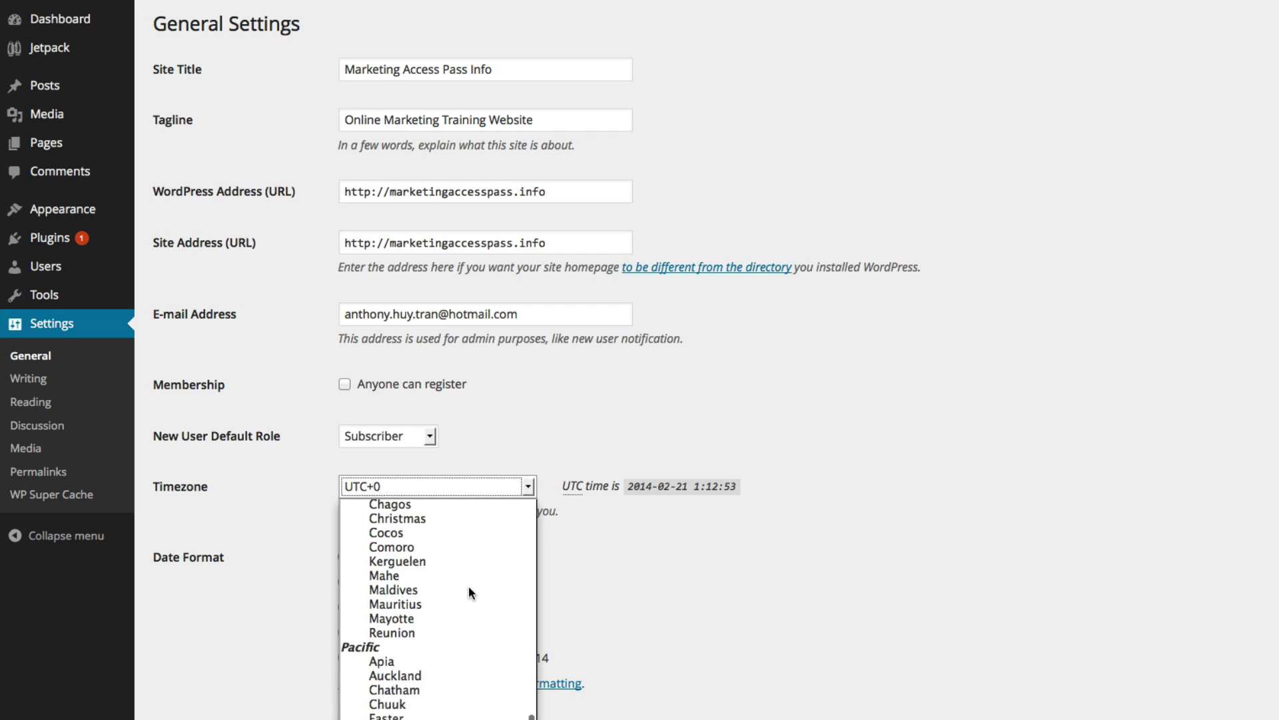
pyautogui.scroll(12, 469, 590)
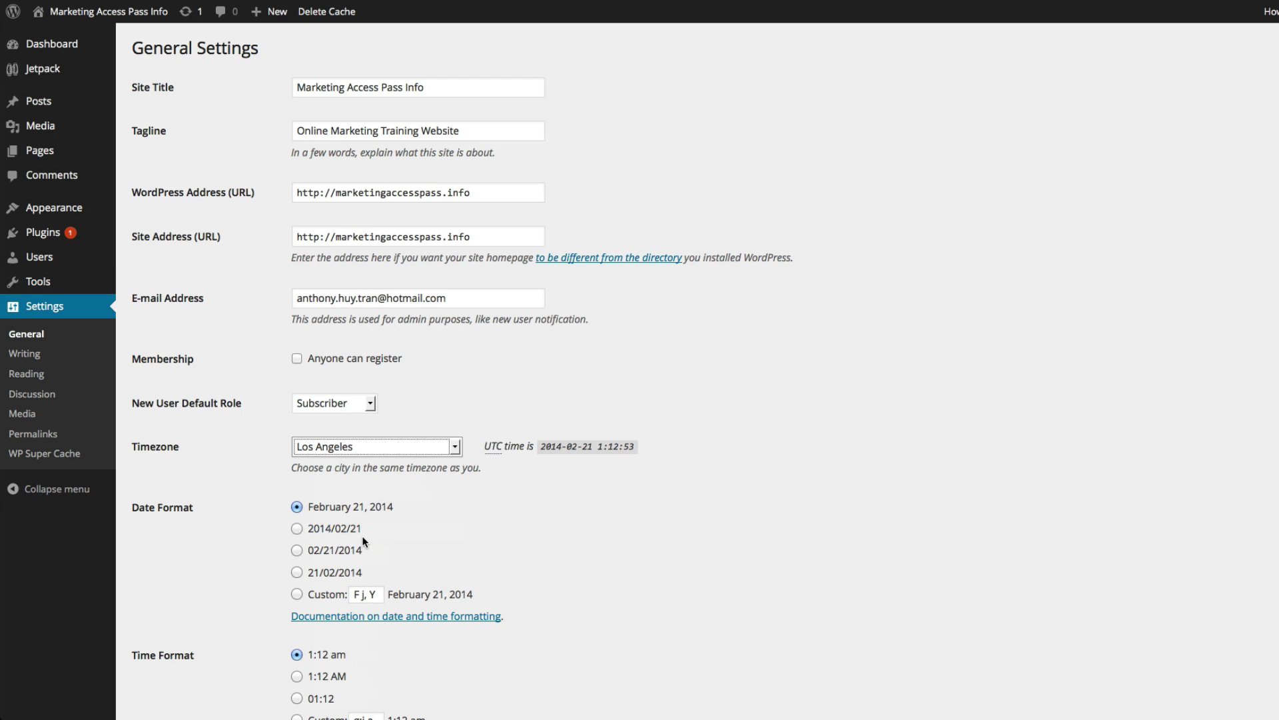
pyautogui.scroll(-5, 487, 532)
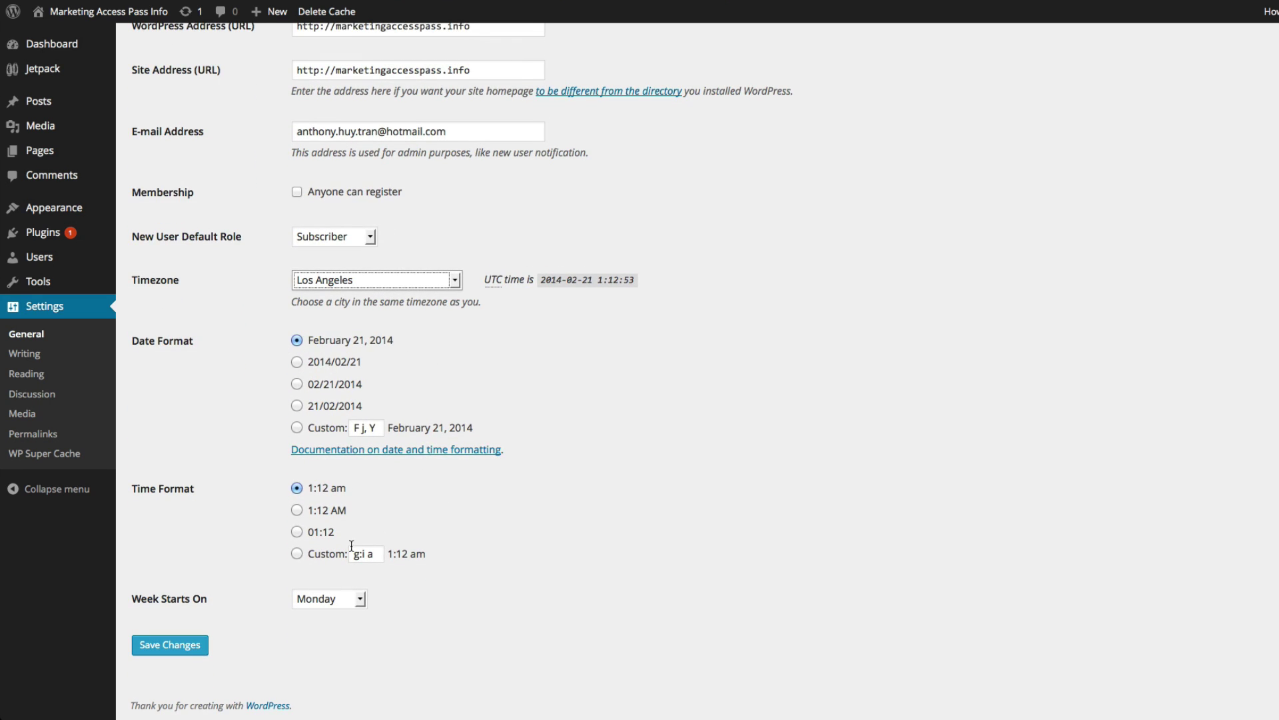
pyautogui.click(177, 647)
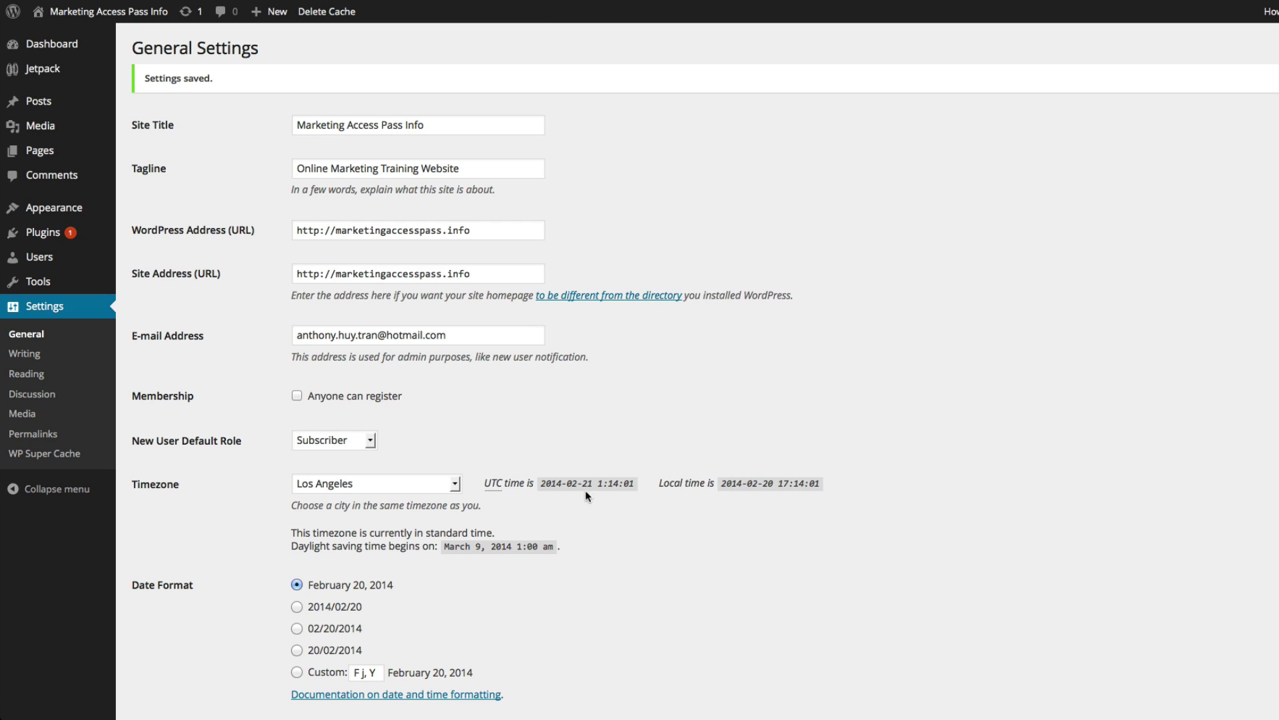
# Review the Writing settings through to Update Services, and open the Reading settings.
pyautogui.click(30, 360)
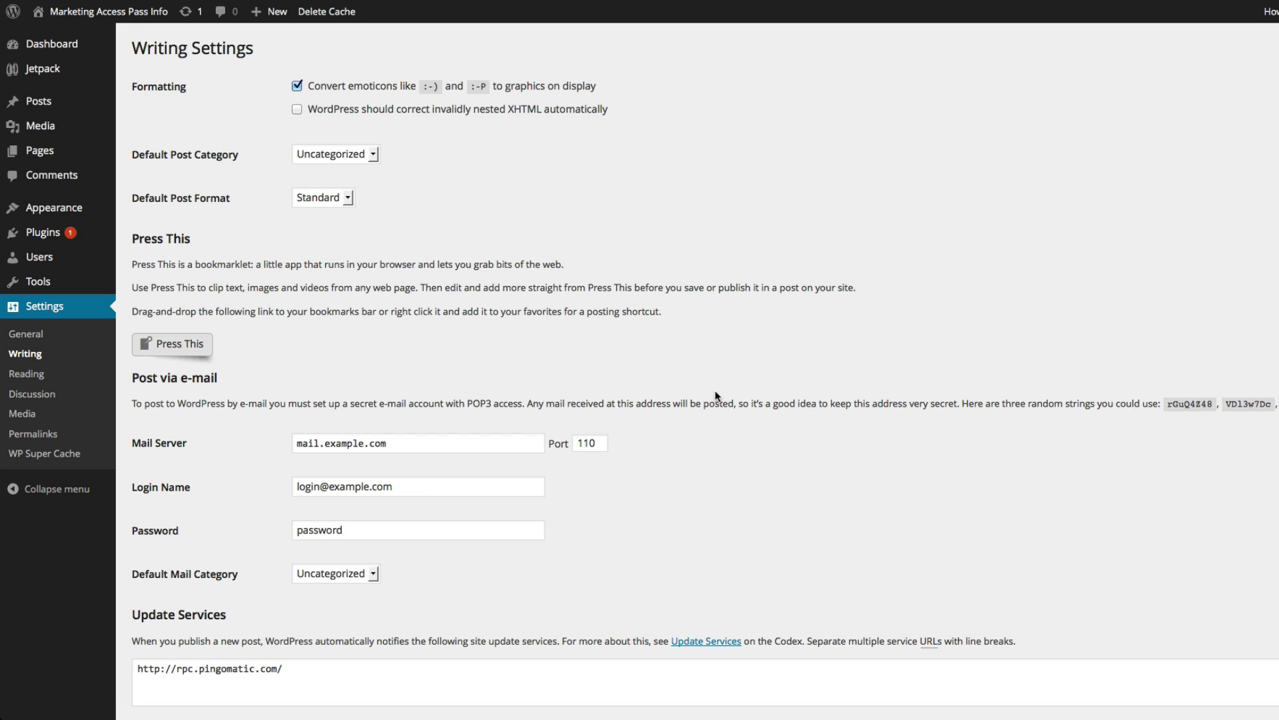
pyautogui.scroll(-2, 545, 591)
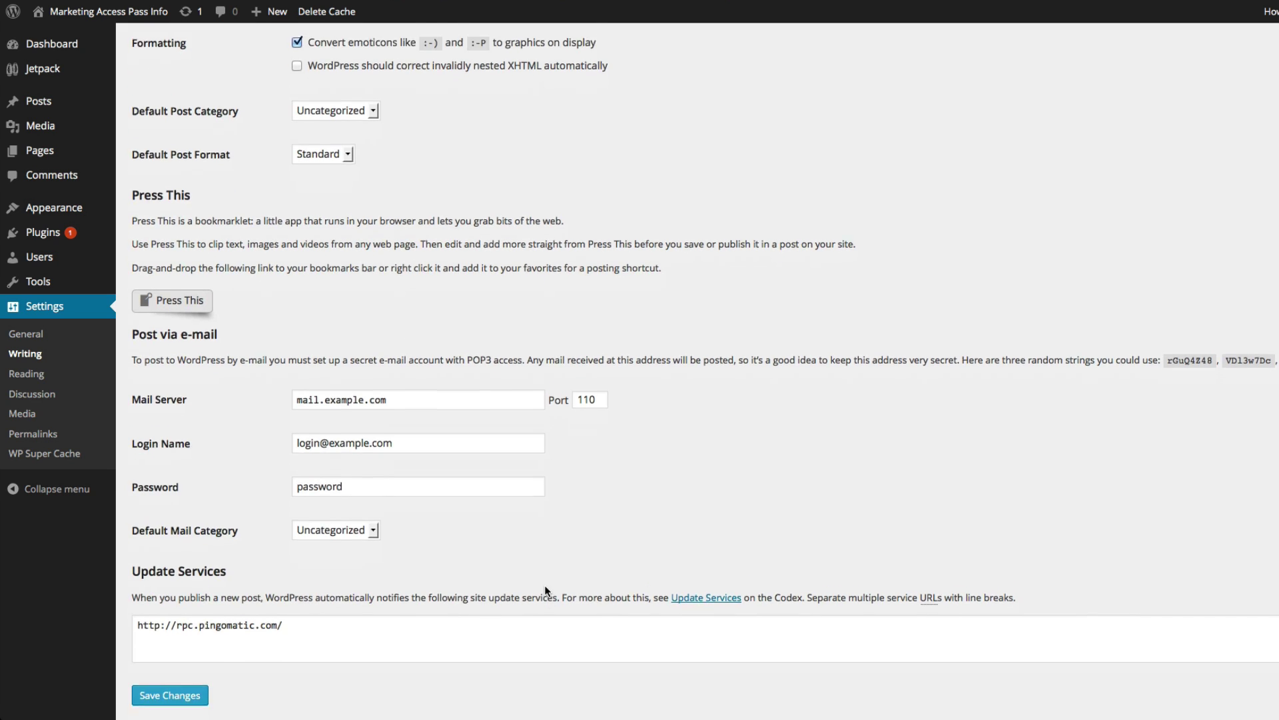
pyautogui.click(29, 381)
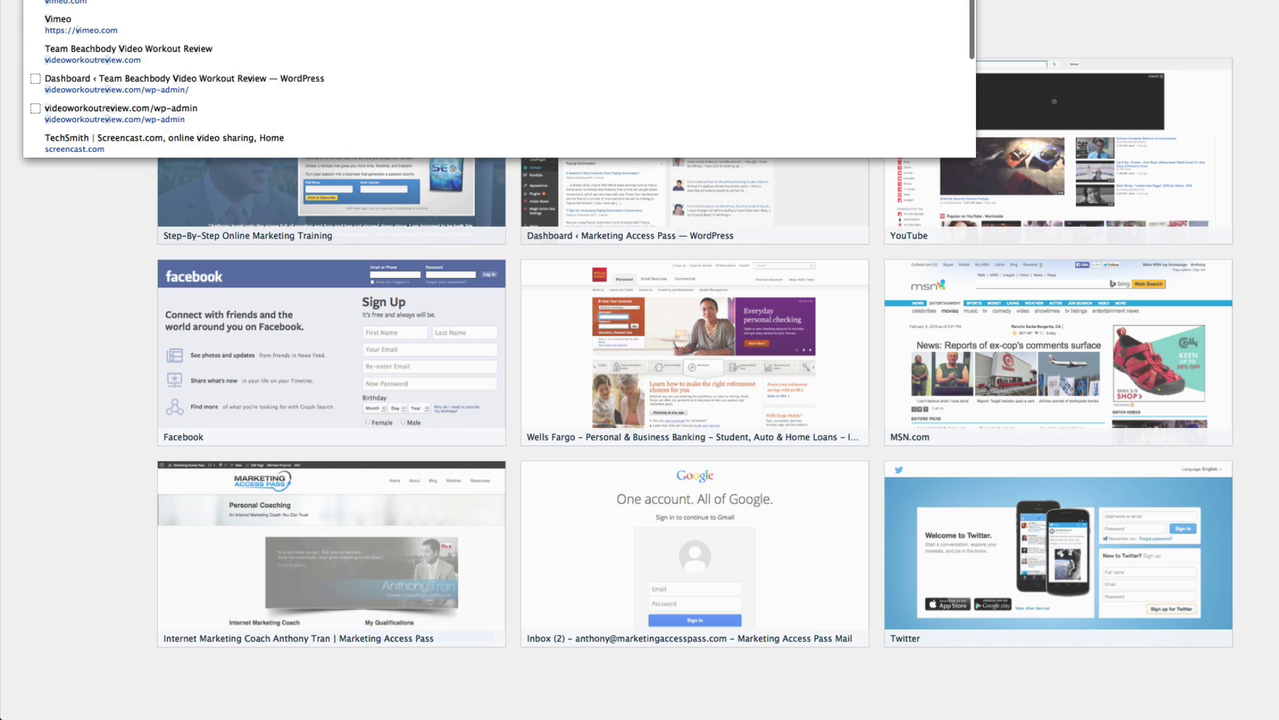
# Open the Video Workout Review site and examine how its front page lists blog posts and excerpts.
pyautogui.press('Return')
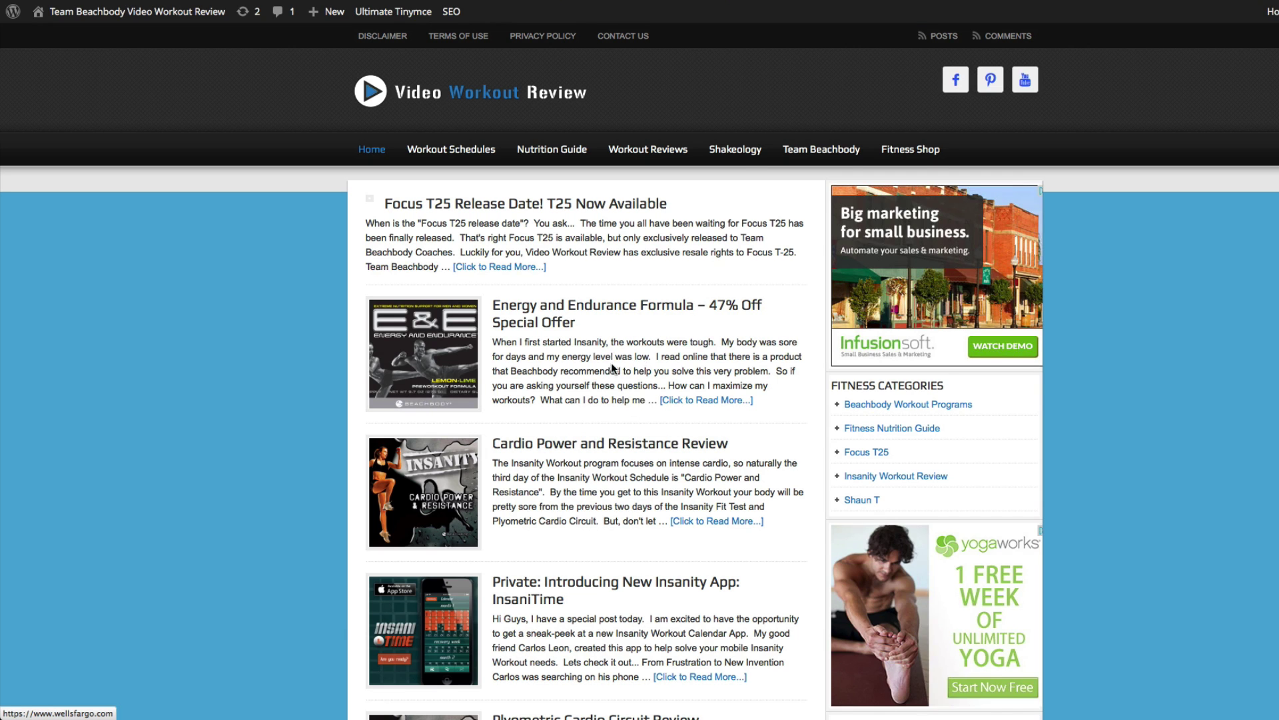
pyautogui.scroll(-6, 613, 416)
pyautogui.scroll(-8, 573, 422)
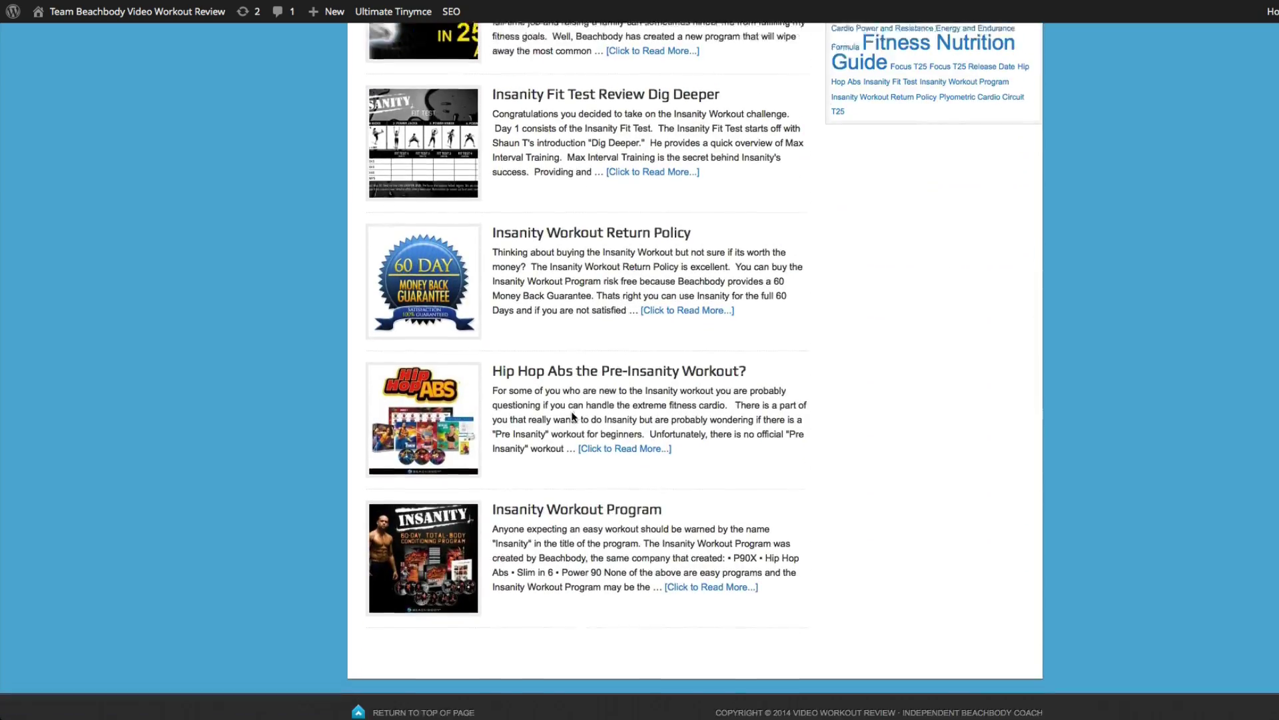
pyautogui.scroll(5, 586, 222)
pyautogui.scroll(10, 563, 395)
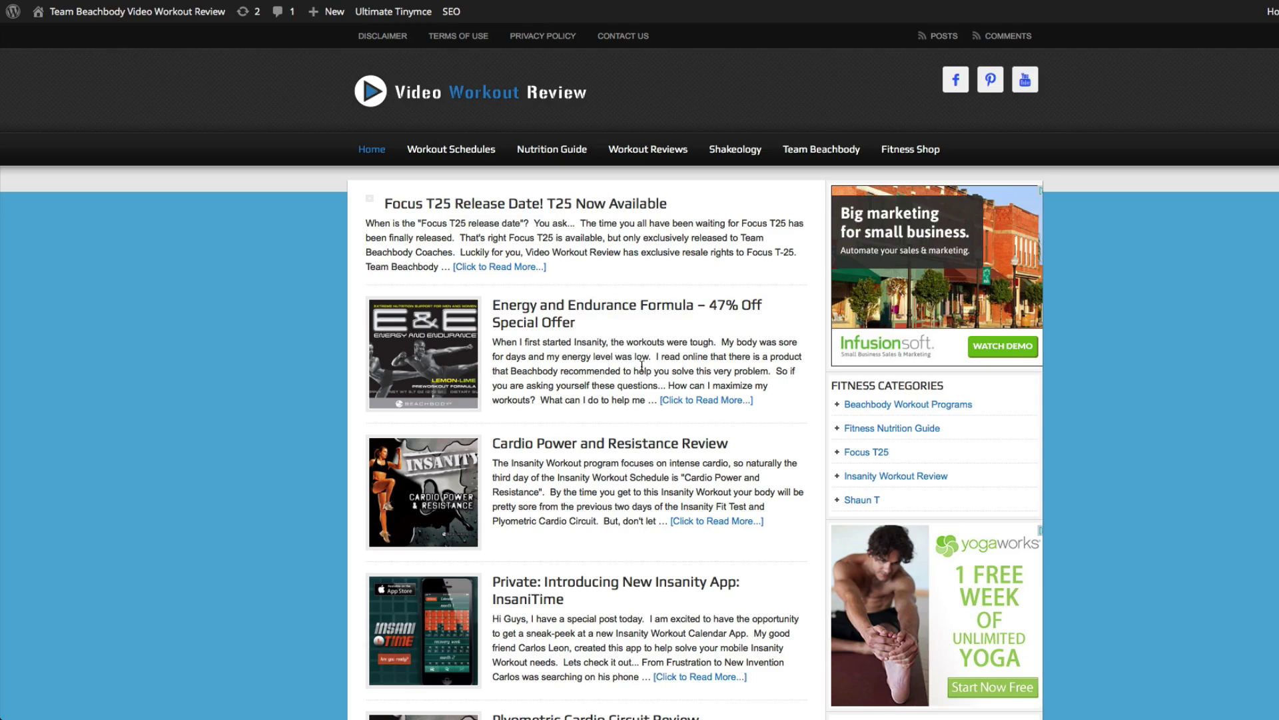
pyautogui.scroll(-15, 557, 396)
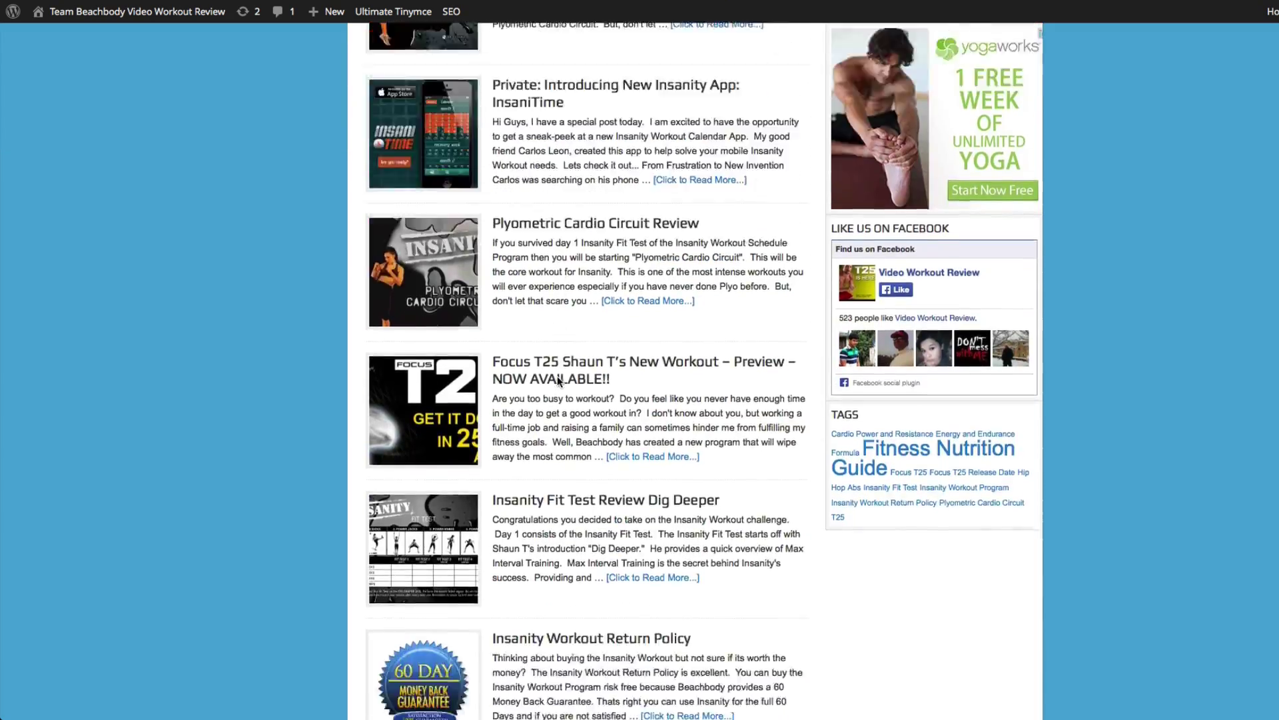
pyautogui.scroll(15, 539, 389)
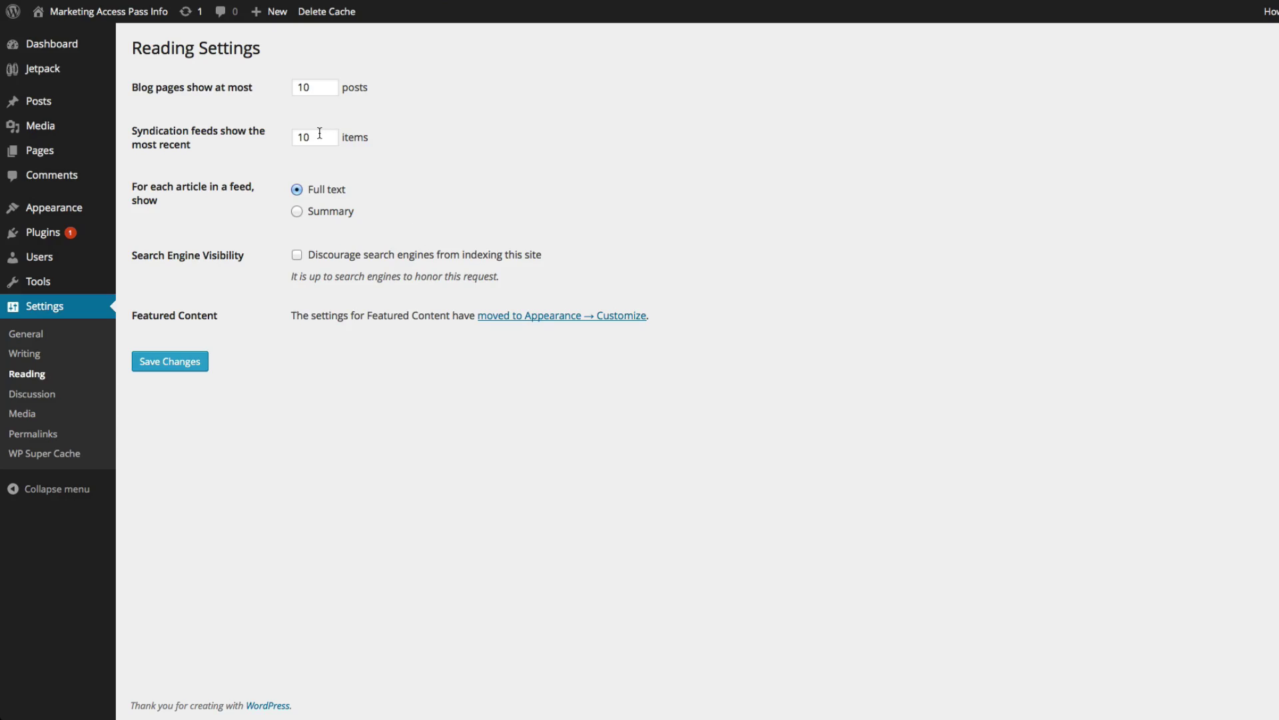
# In the Reading settings, limit blog pages and syndication feeds to 7 entries with Summary articles, and save.
pyautogui.moveTo(314, 88); pyautogui.dragTo(275, 91)
pyautogui.write('7')
pyautogui.click(256, 177)
pyautogui.moveTo(328, 137); pyautogui.dragTo(258, 138)
pyautogui.write('7')
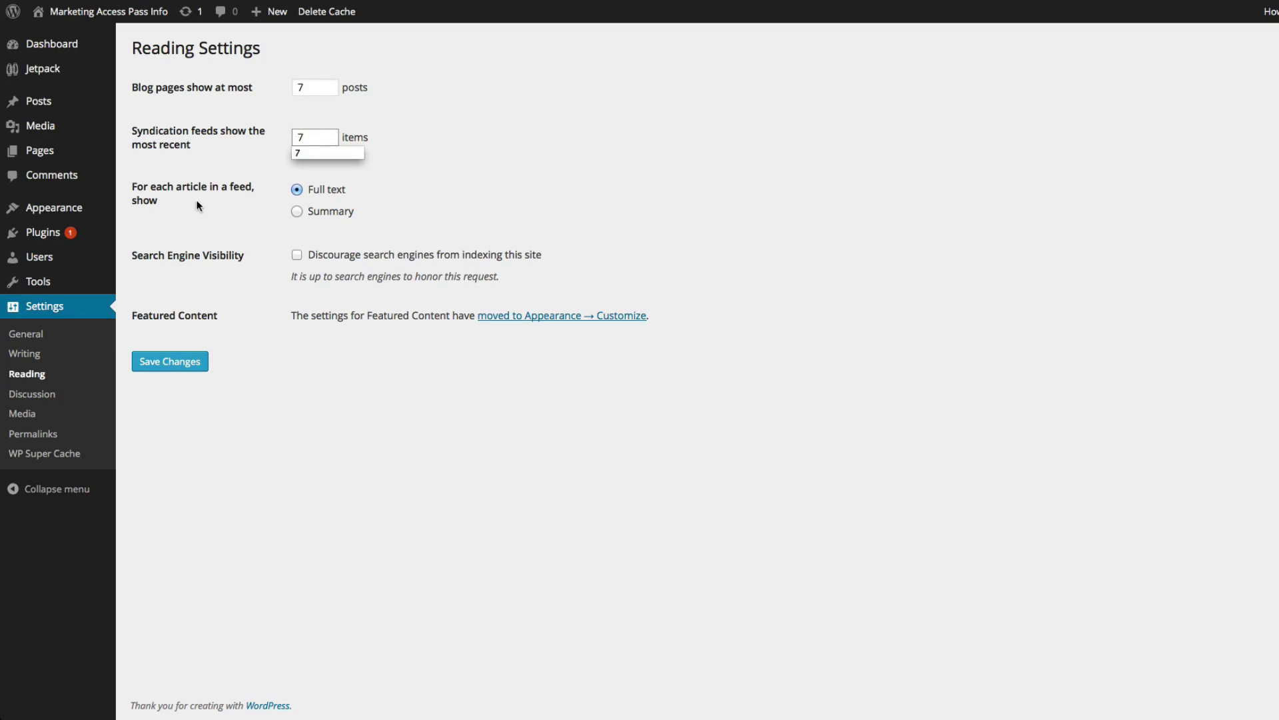
pyautogui.click(301, 211)
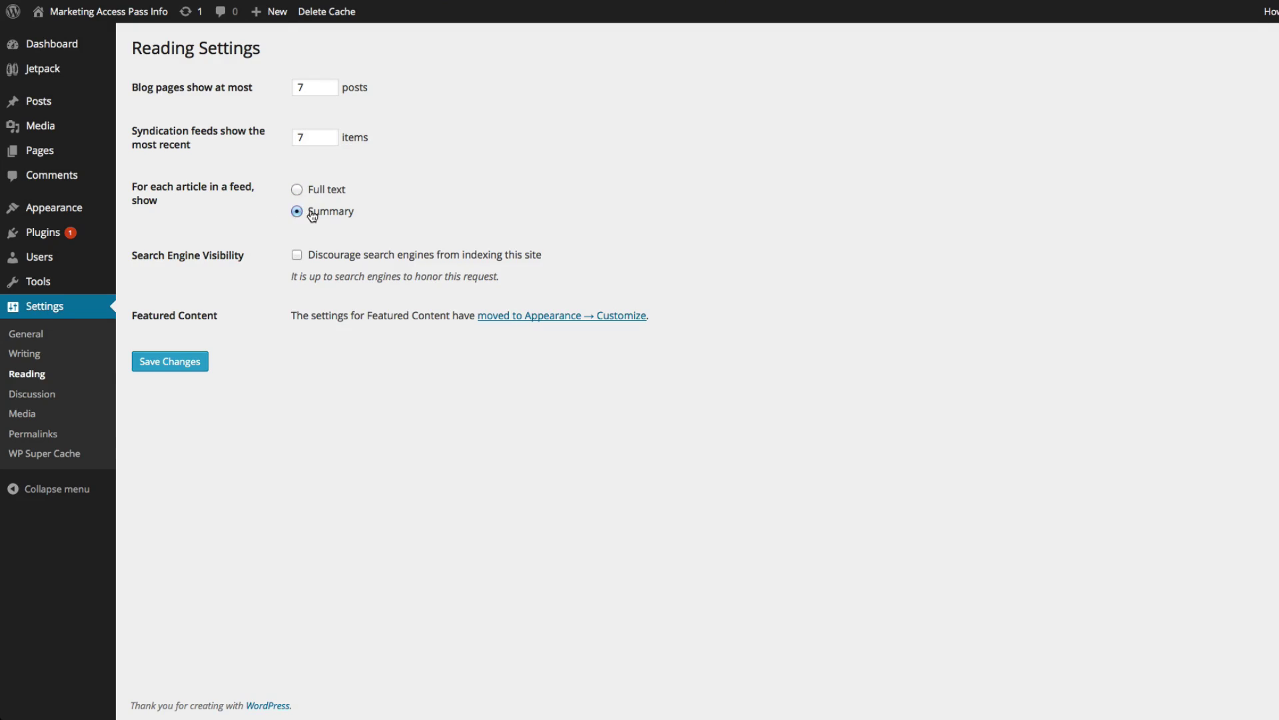
pyautogui.click(175, 369)
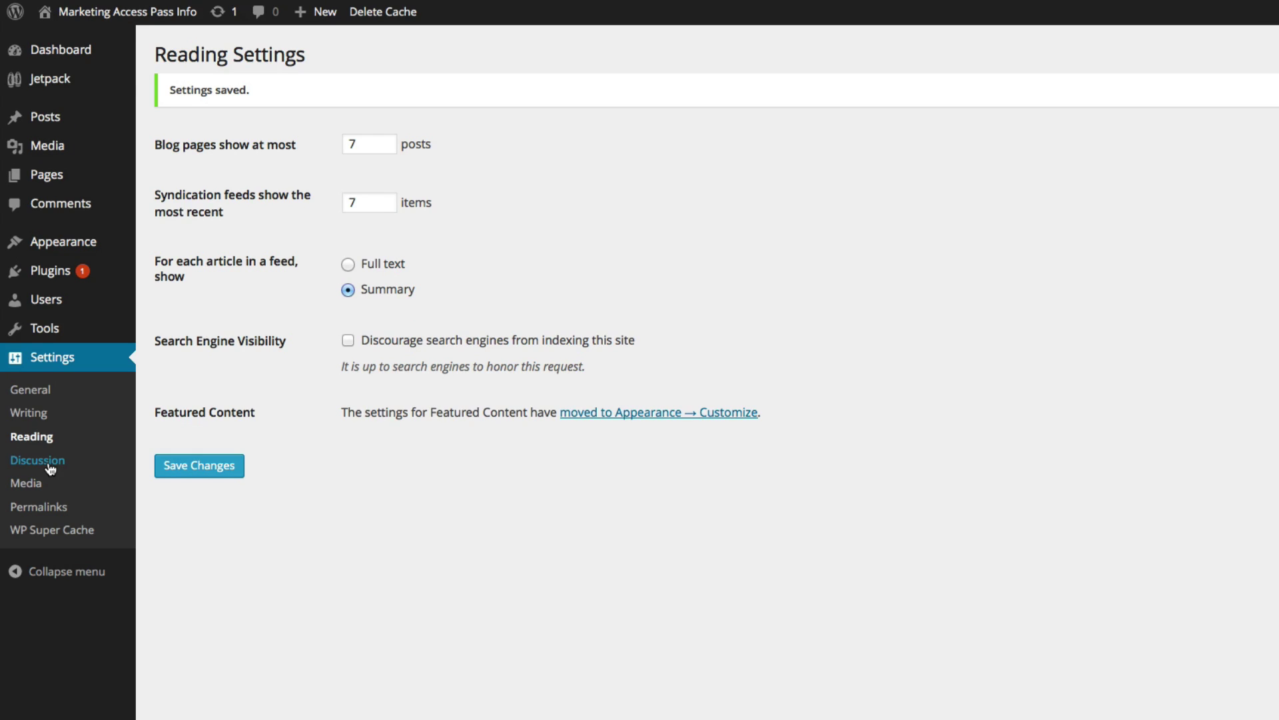
# In the Discussion settings, set the article age for automatically closing comments to 180 days.
pyautogui.click(49, 464)
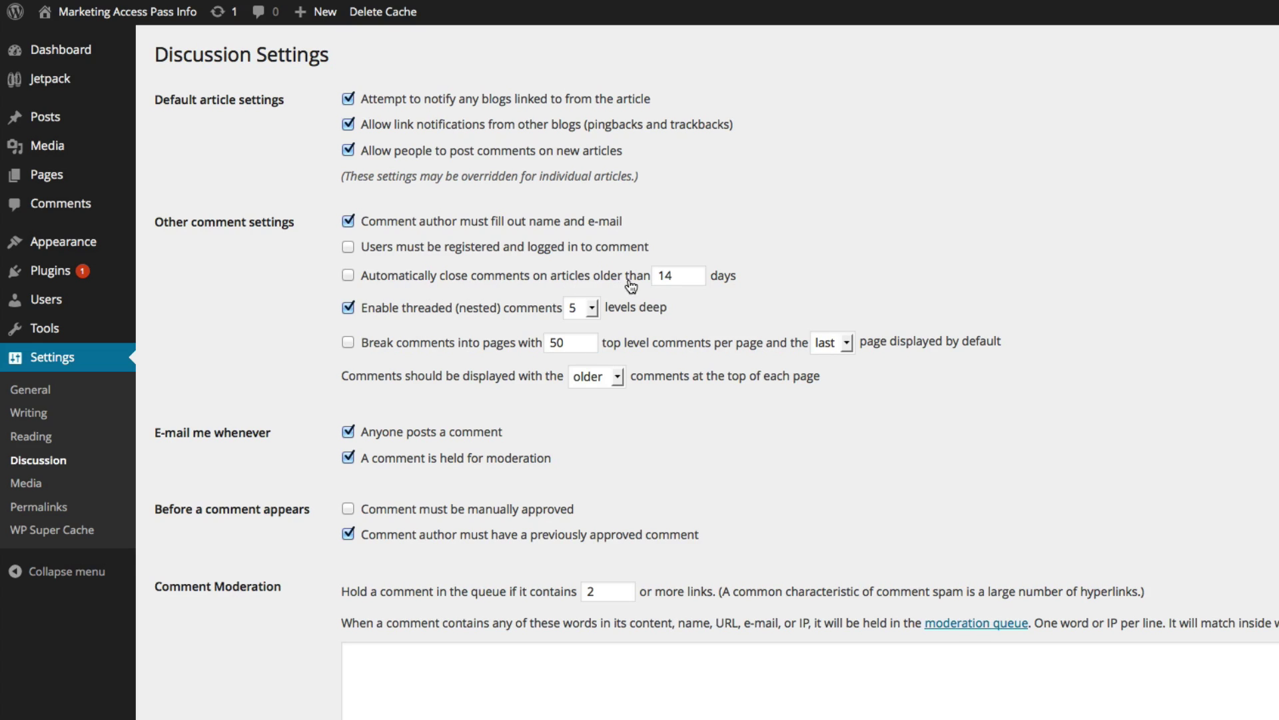
pyautogui.click(696, 277)
pyautogui.moveTo(696, 277); pyautogui.dragTo(629, 277)
pyautogui.write('180')
# Turn off both comment e-mail notifications and the requirement that comment authors have a previously approved comment.
pyautogui.scroll(-3, 540, 482)
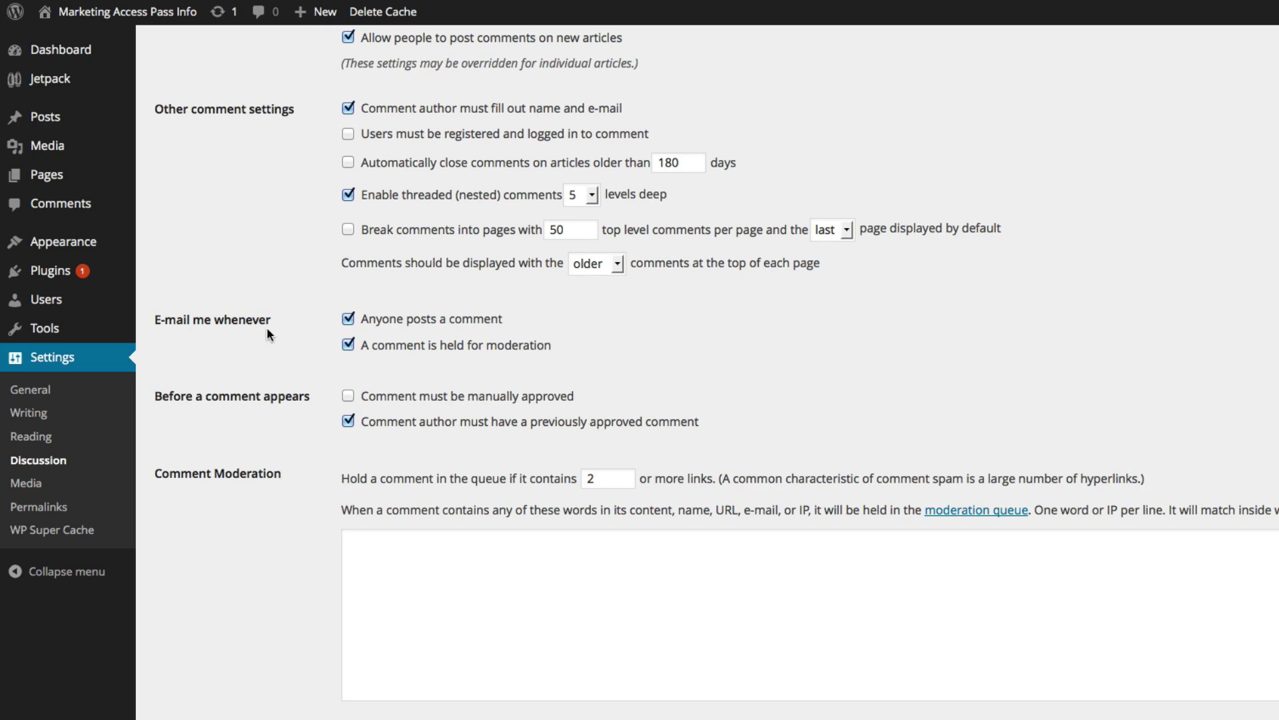
pyautogui.click(348, 320)
pyautogui.click(348, 344)
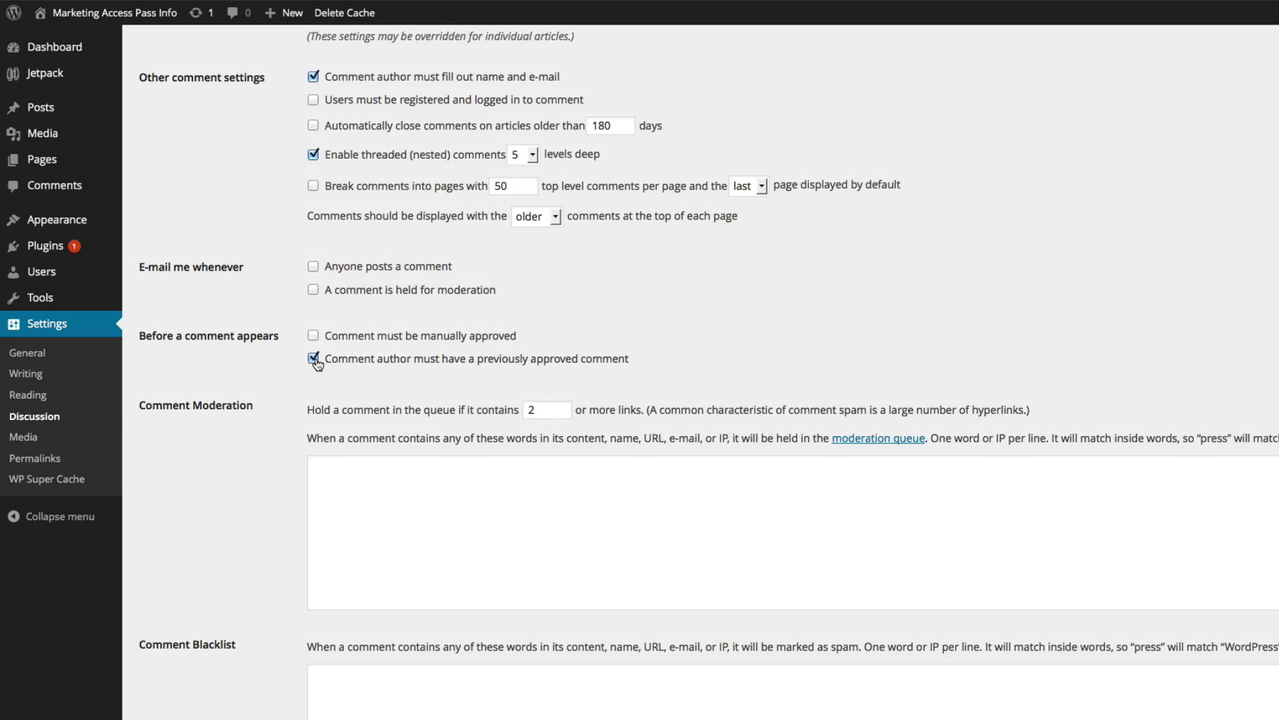
pyautogui.click(313, 353)
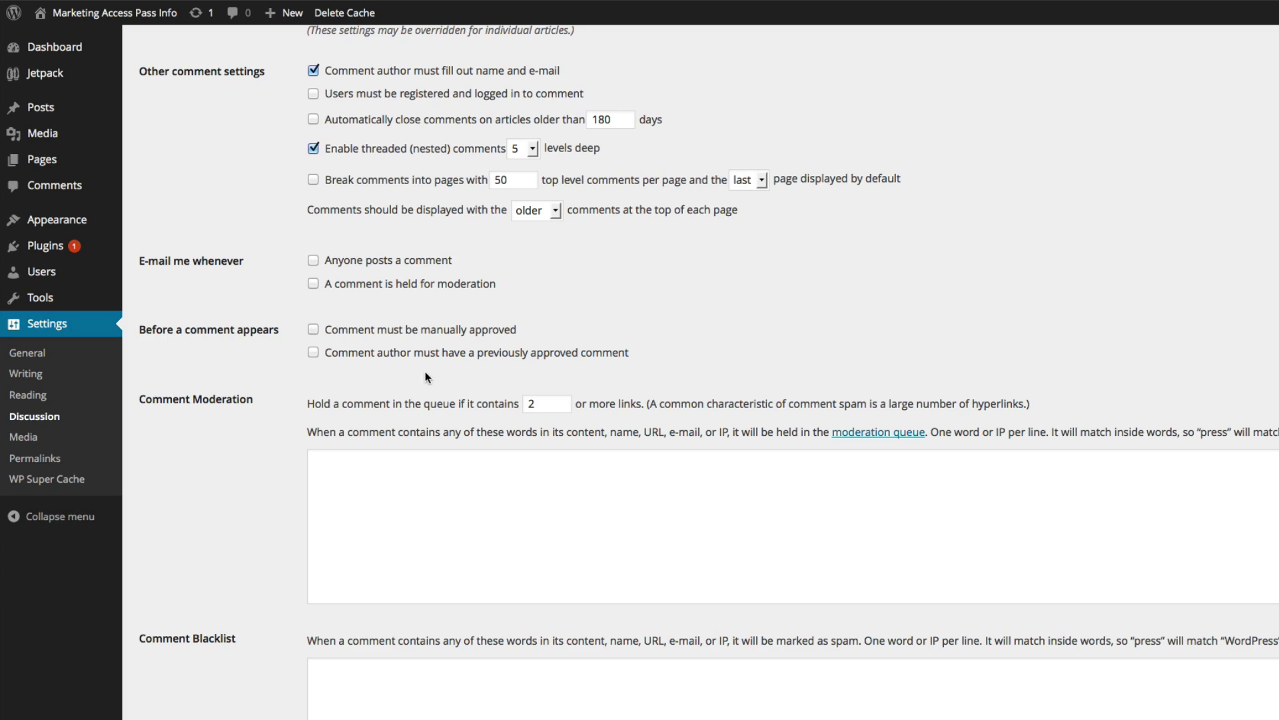
pyautogui.scroll(-10, 466, 398)
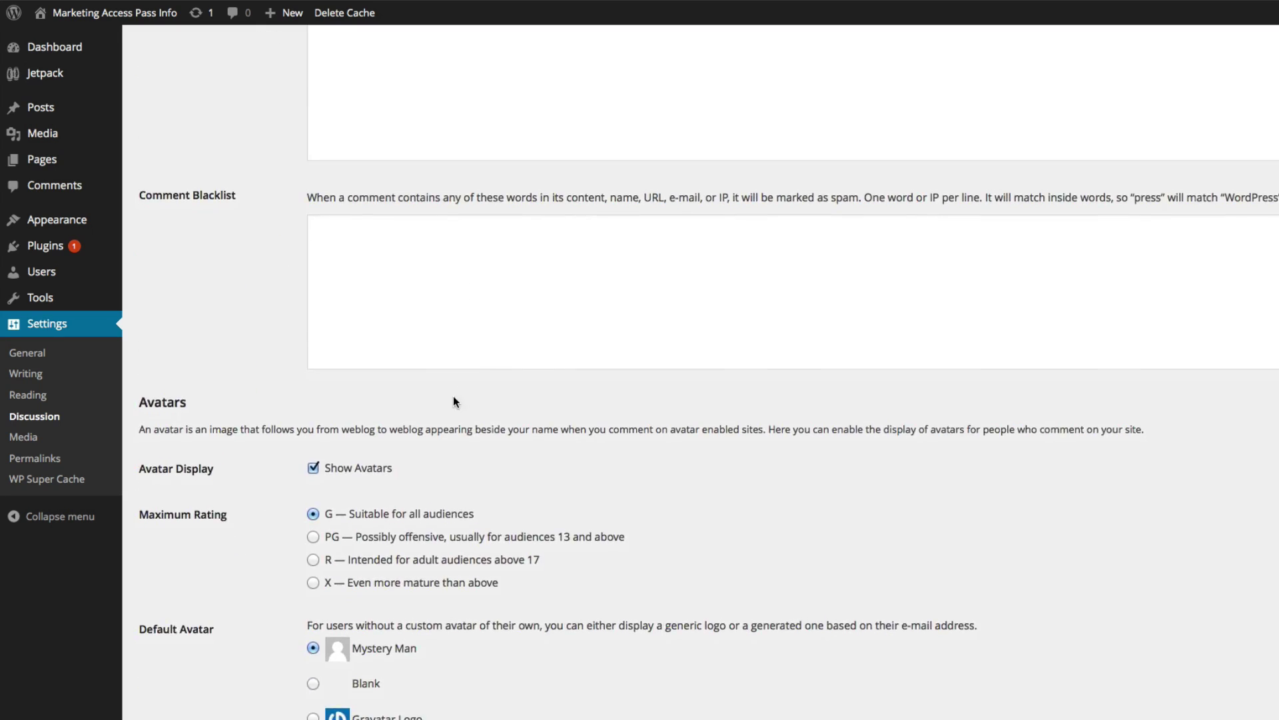
# Save the Discussion settings with the default avatar options, and open the Media settings to review the image sizes.
pyautogui.scroll(-2, 453, 397)
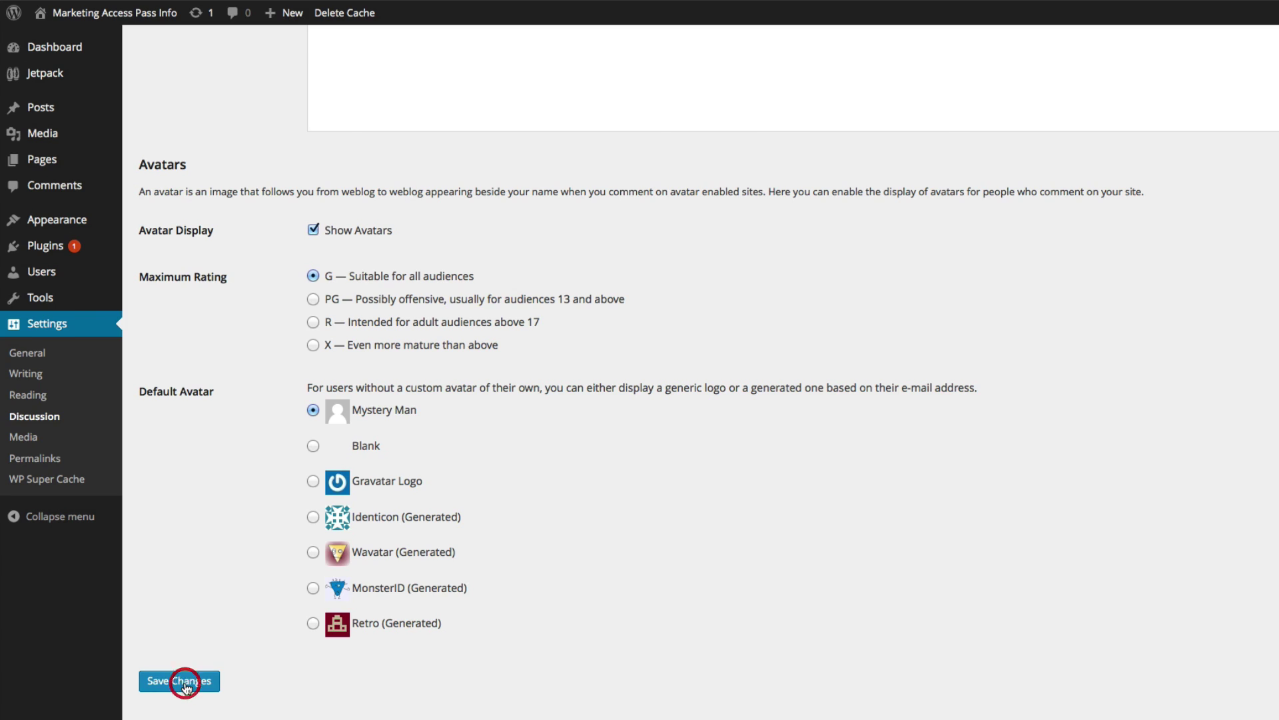
pyautogui.click(23, 436)
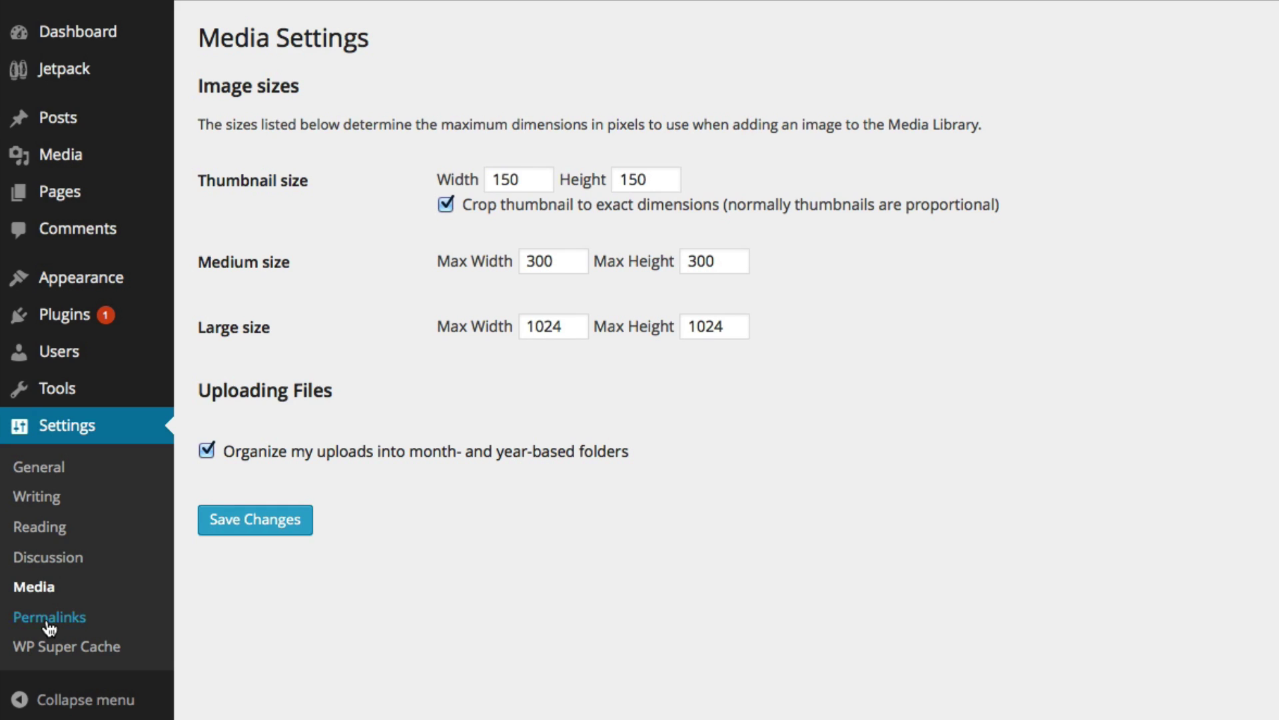
# In the Permalink settings, change the site's URL structure to Post name and save the changes.
pyautogui.click(48, 620)
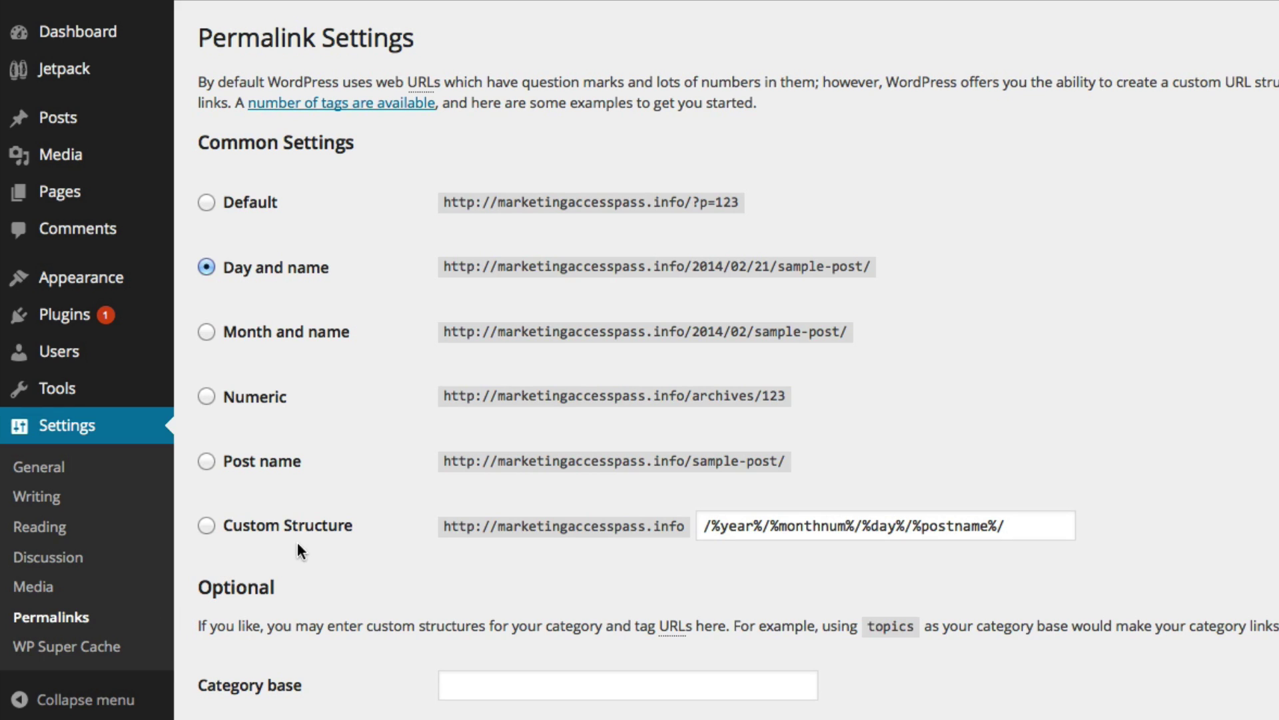
pyautogui.click(207, 466)
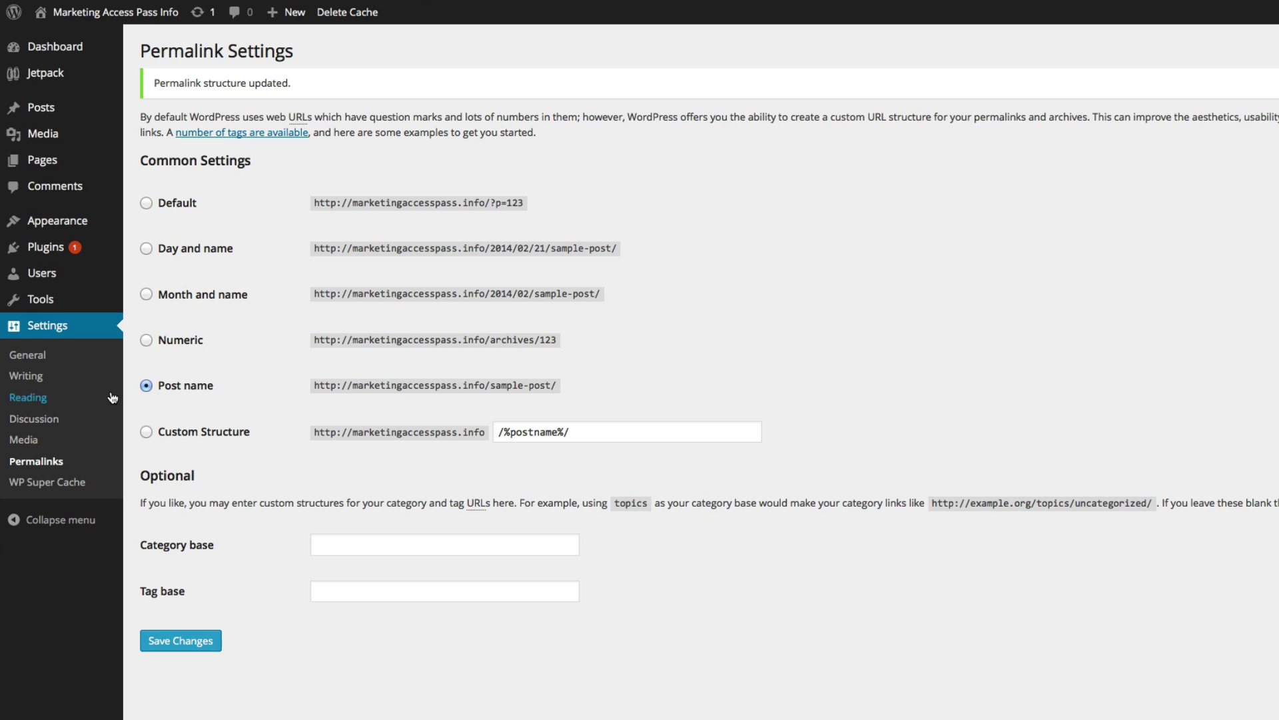
# Delete the Hello Dolly plugin and its files from the installed plugins.
pyautogui.moveTo(40, 254)
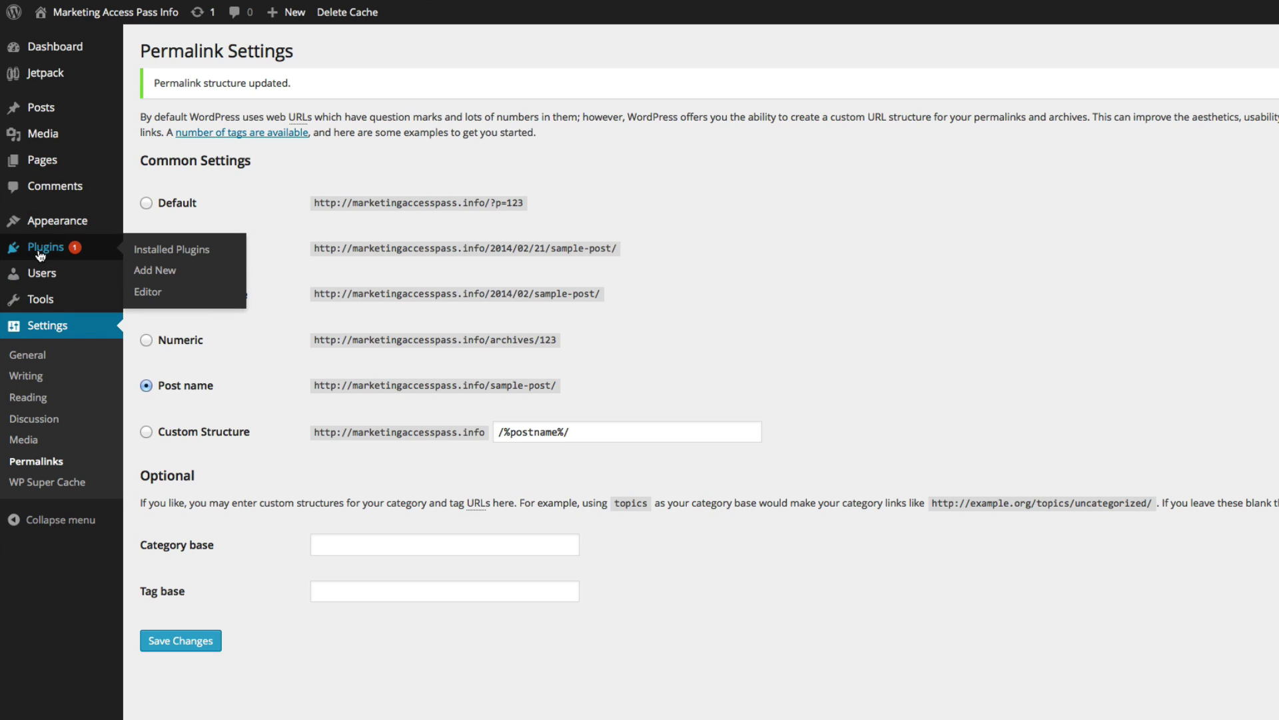
pyautogui.click(40, 252)
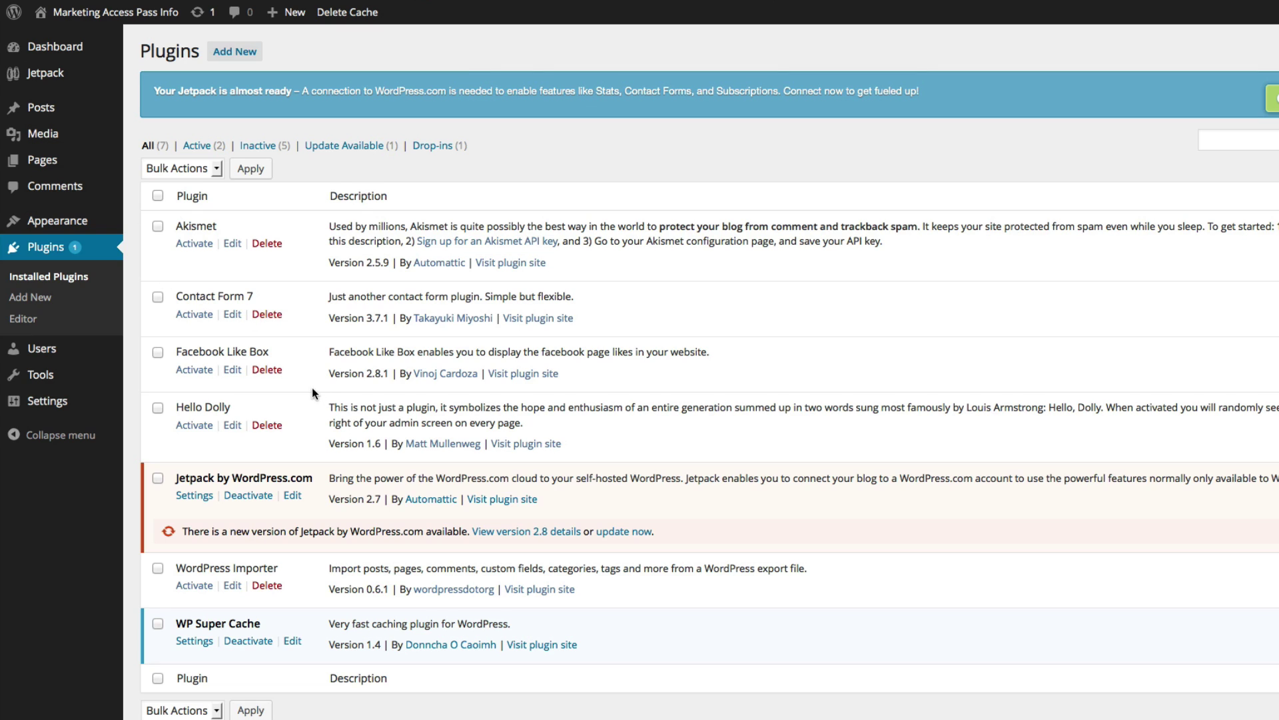
pyautogui.click(157, 407)
pyautogui.click(268, 427)
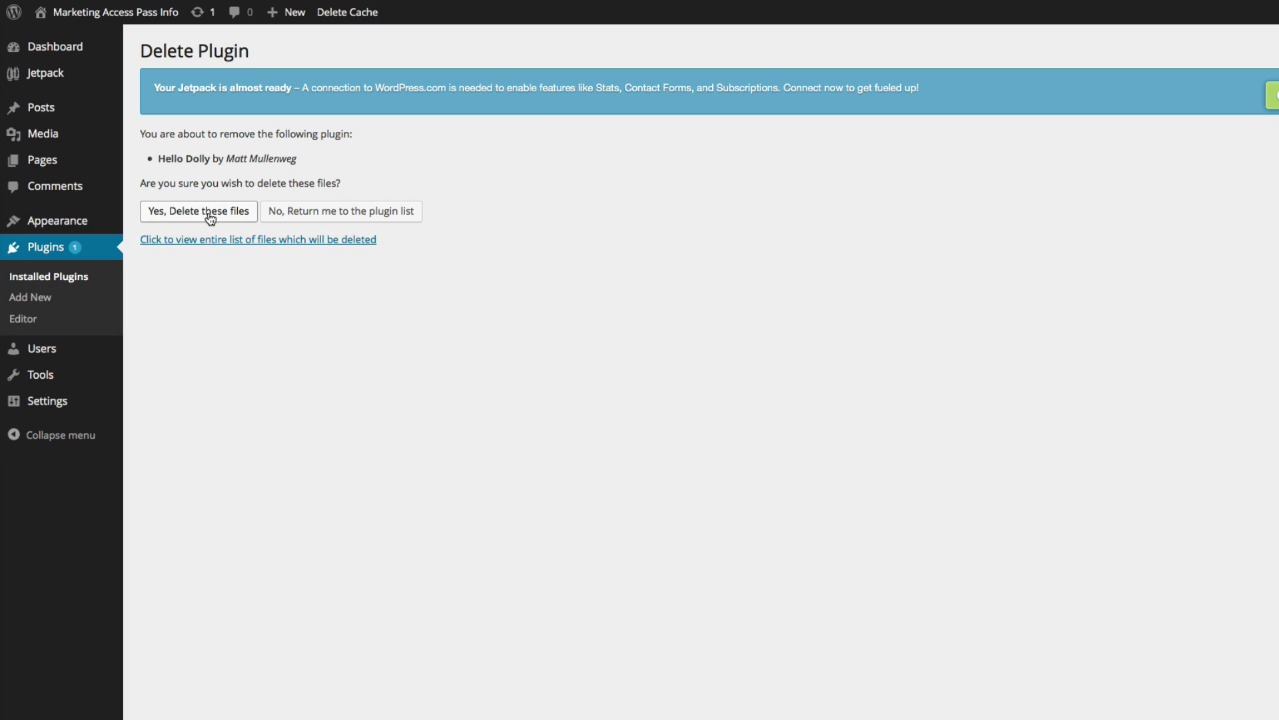
pyautogui.click(209, 215)
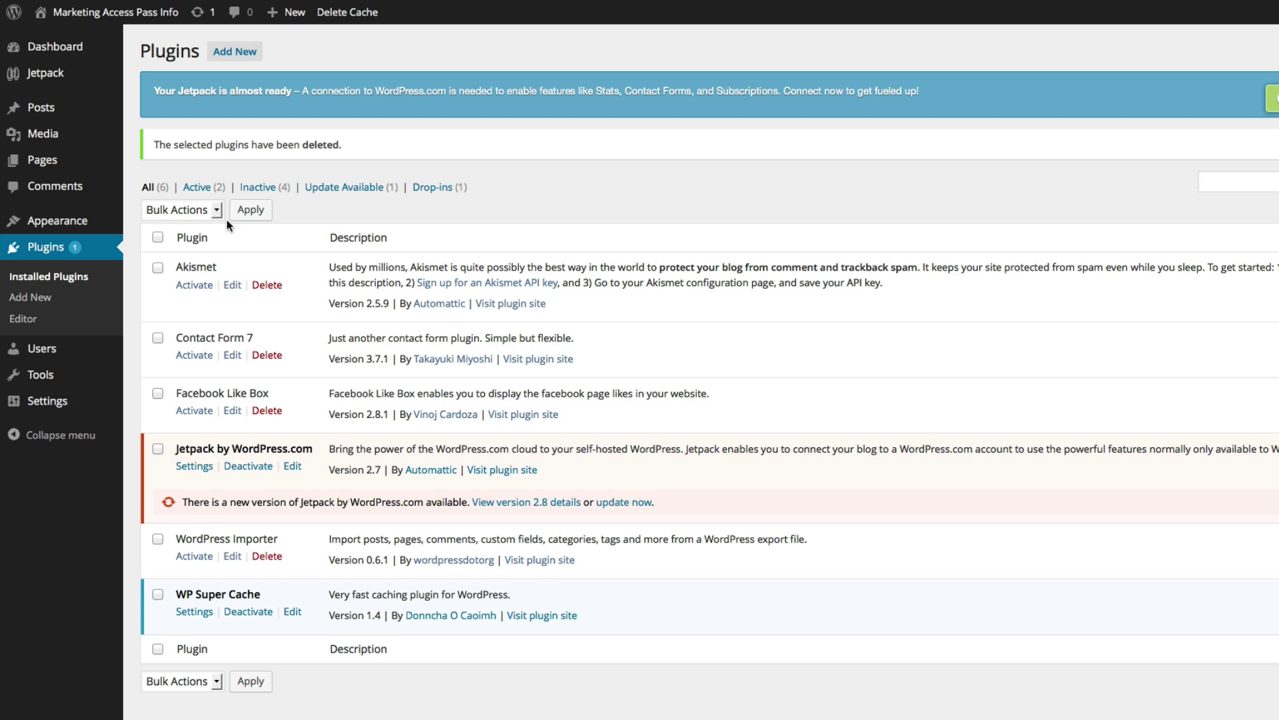